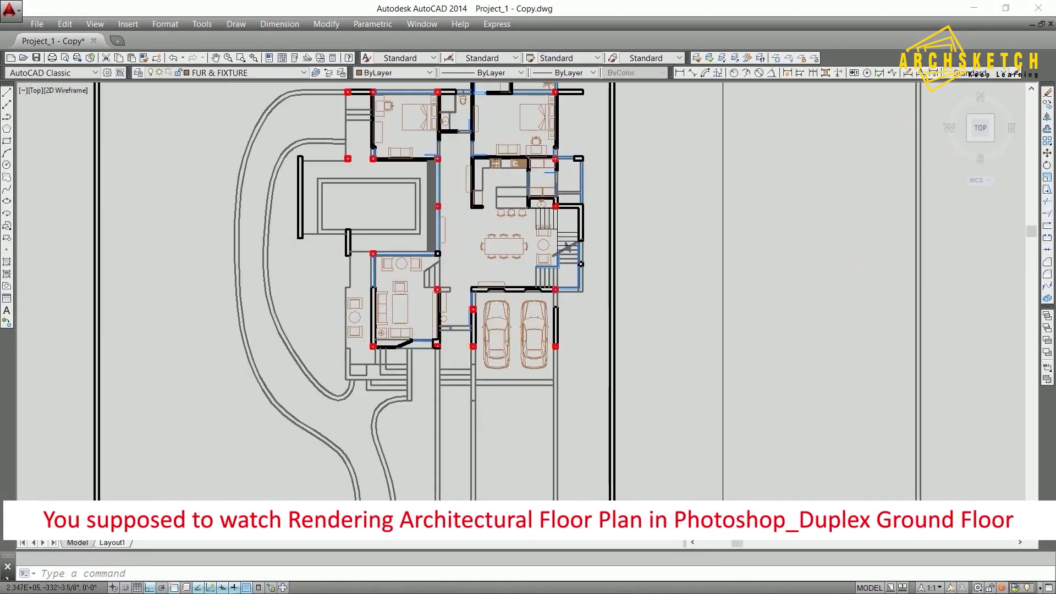
Using LAYFRZ, freeze the thick wall layer by picking one of its walls
scroll(523, 315, up, 2)
scroll(522, 315, up, 4)
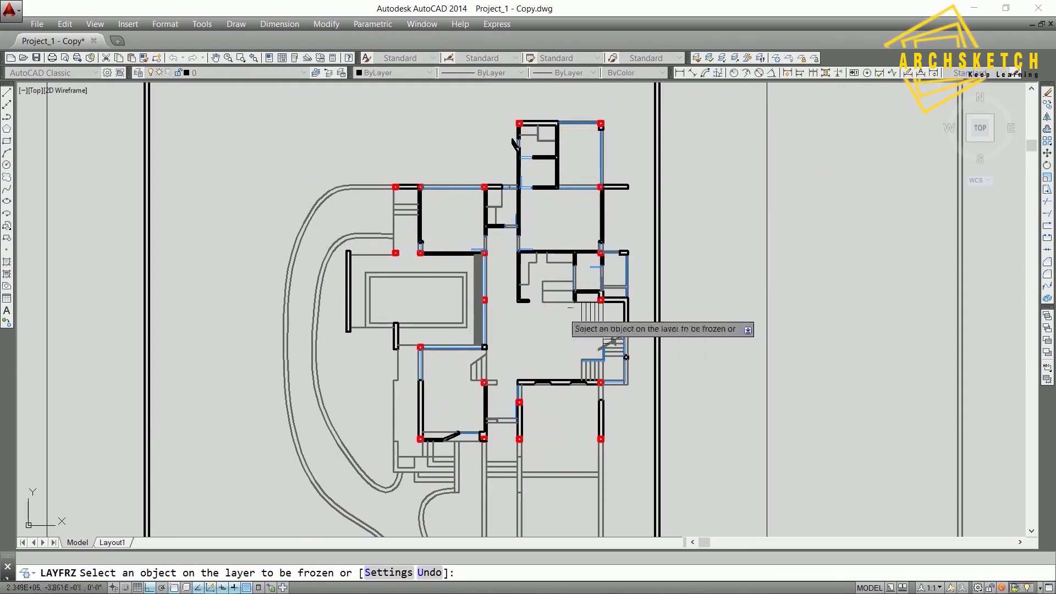
scroll(610, 393, up, 5)
scroll(490, 377, down, 4)
scroll(455, 377, down, 2)
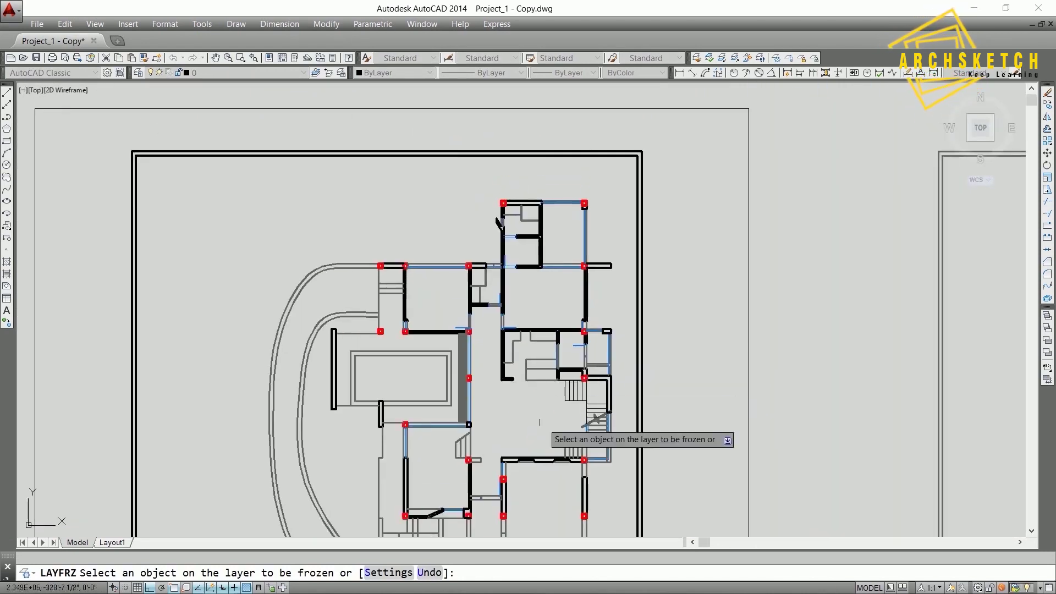
scroll(543, 423, up, 6)
scroll(561, 247, down, 3)
scroll(548, 275, down, 2)
scroll(532, 179, up, 2)
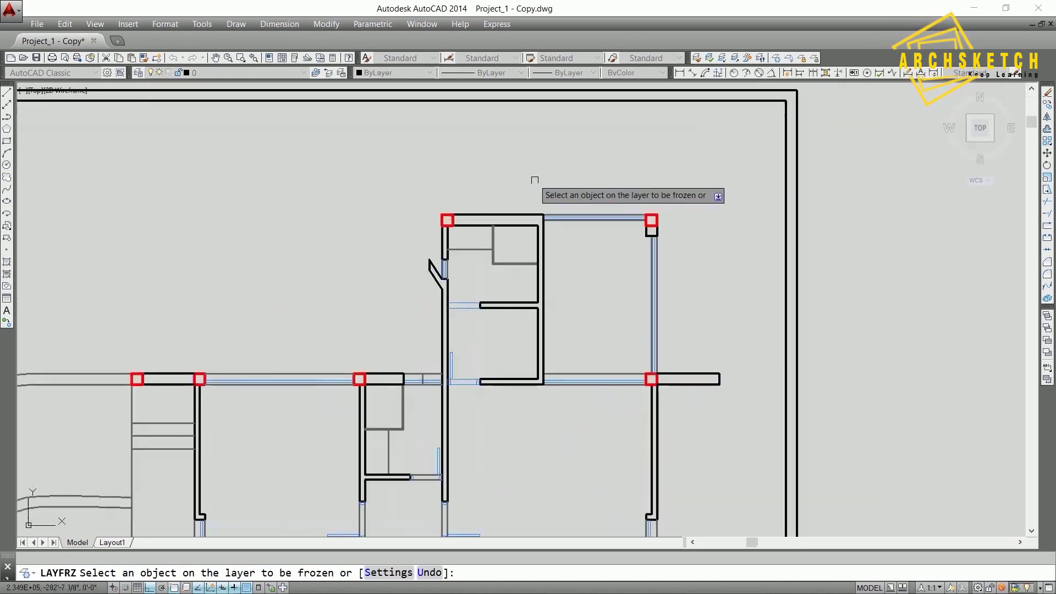
scroll(543, 220, up, 2)
middle_drag(543, 220, 539, 50)
scroll(525, 193, down, 2)
scroll(550, 206, up, 4)
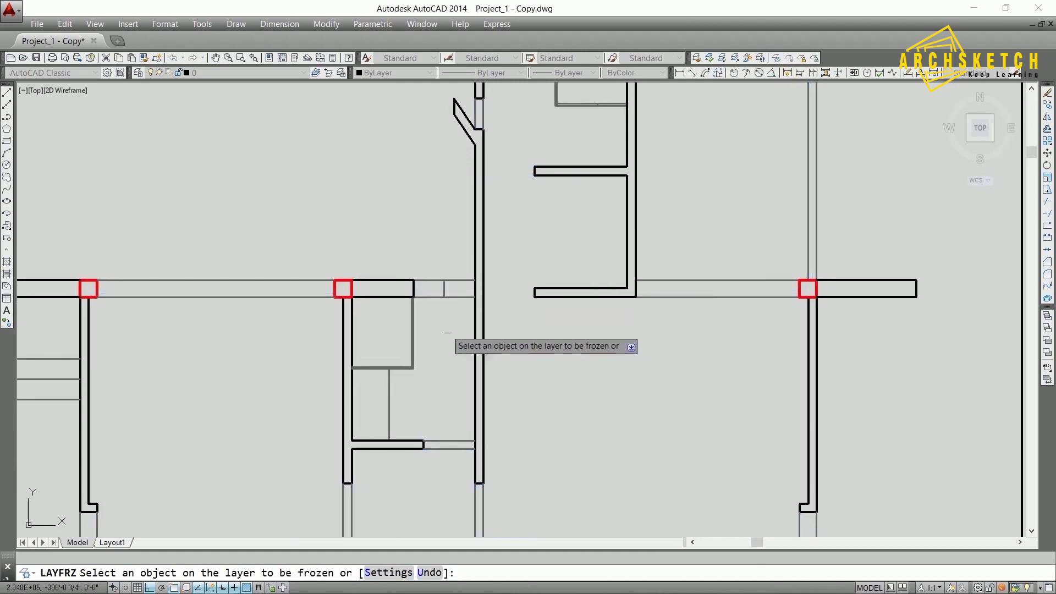
scroll(533, 337, down, 5)
scroll(584, 276, up, 2)
middle_drag(584, 276, 573, 201)
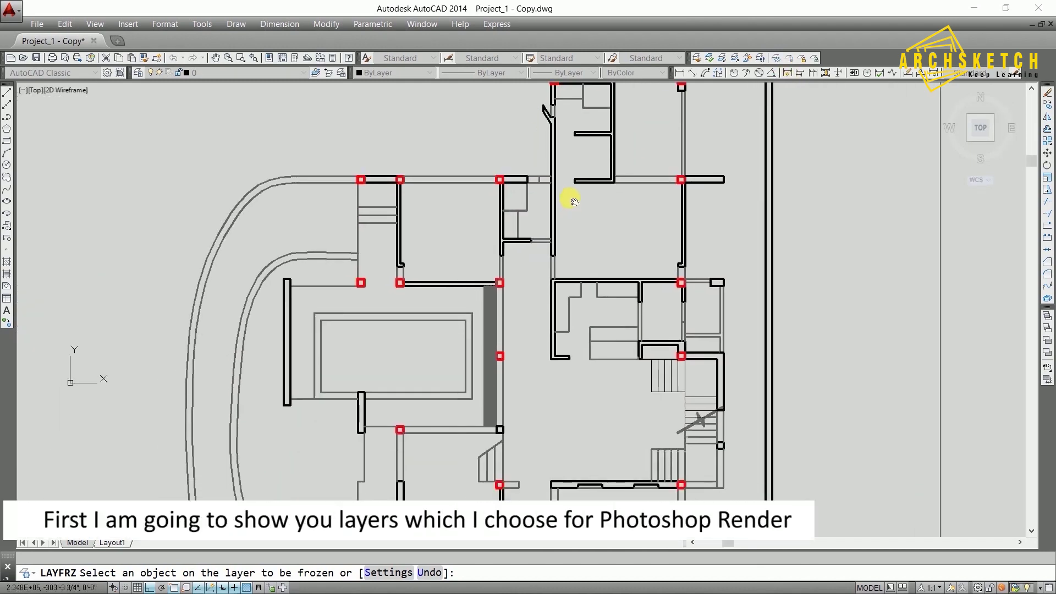
scroll(546, 259, down, 2)
scroll(550, 304, down, 2)
scroll(556, 233, up, 5)
scroll(560, 365, down, 1)
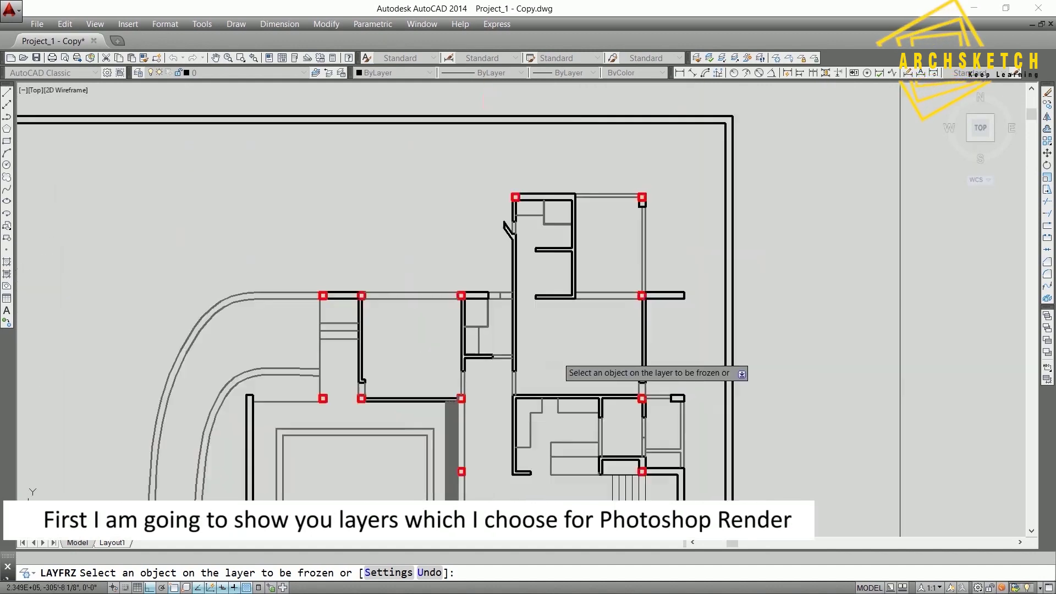
scroll(556, 318, down, 1)
scroll(523, 307, up, 4)
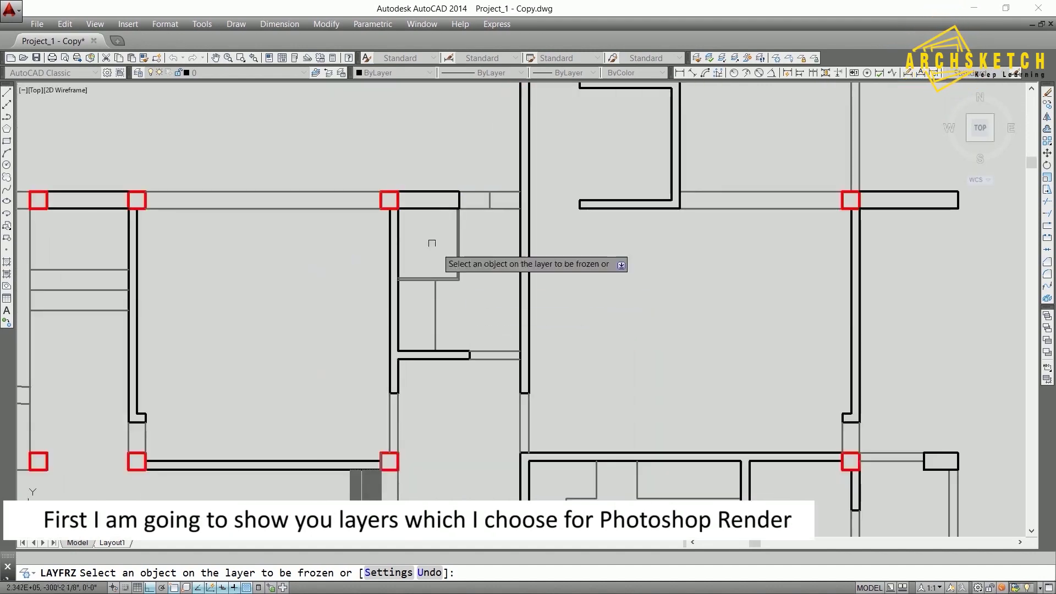
scroll(550, 231, down, 4)
scroll(577, 264, up, 2)
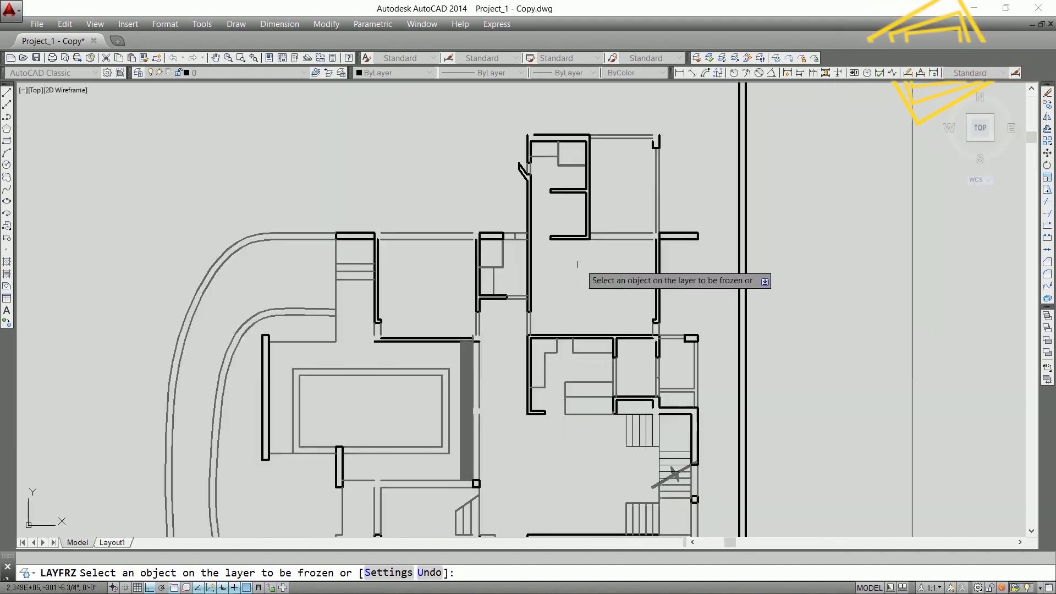
scroll(575, 262, up, 2)
scroll(632, 254, up, 3)
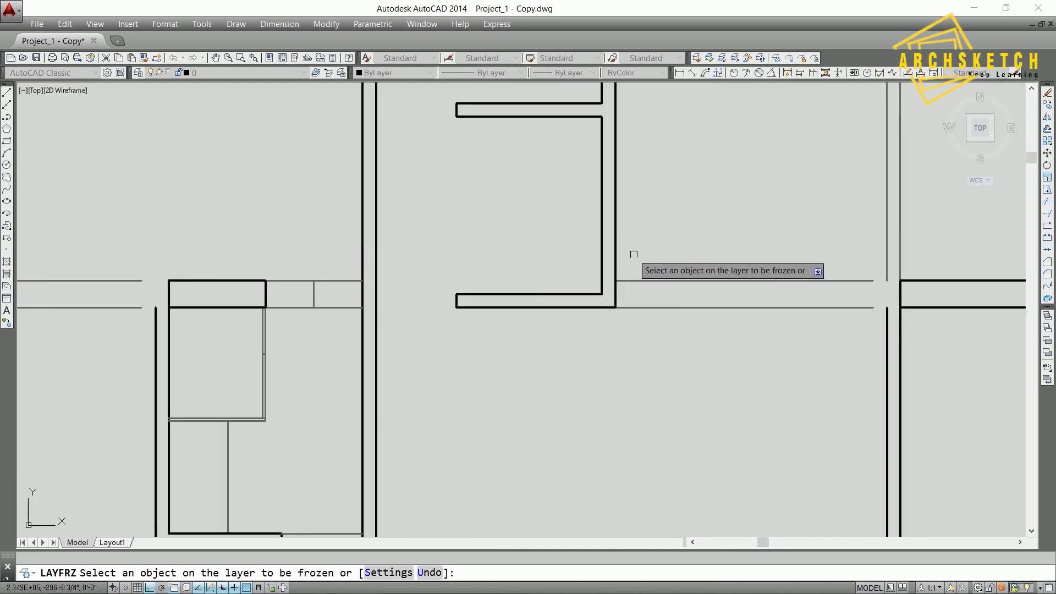
scroll(634, 254, up, 4)
click(583, 291)
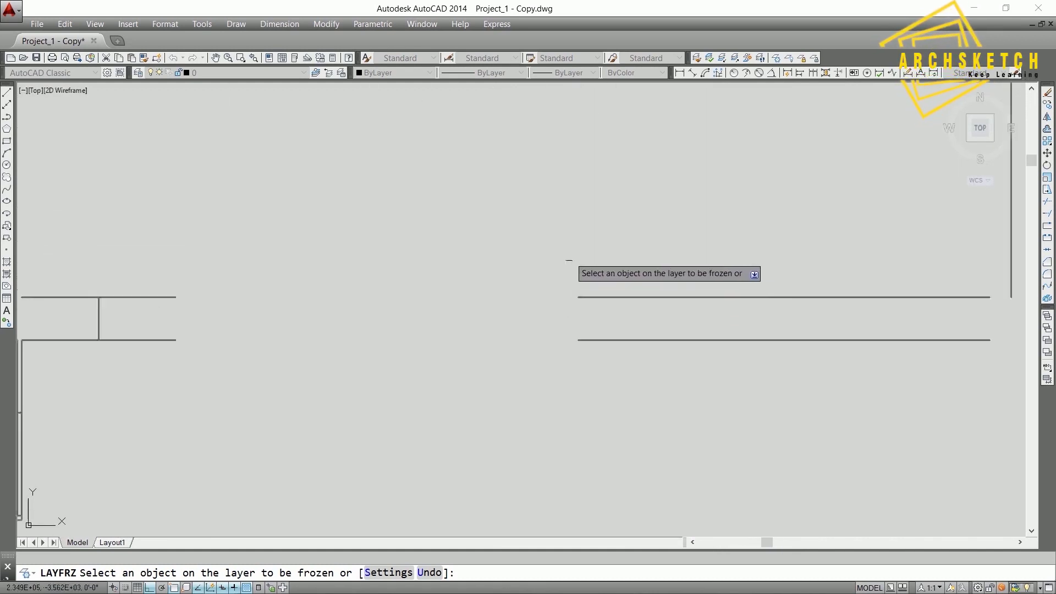
Freeze the remaining pool, site and stair layers until the drawing area is blank
scroll(569, 260, down, 5)
scroll(566, 269, up, 2)
scroll(555, 258, up, 2)
scroll(552, 272, up, 2)
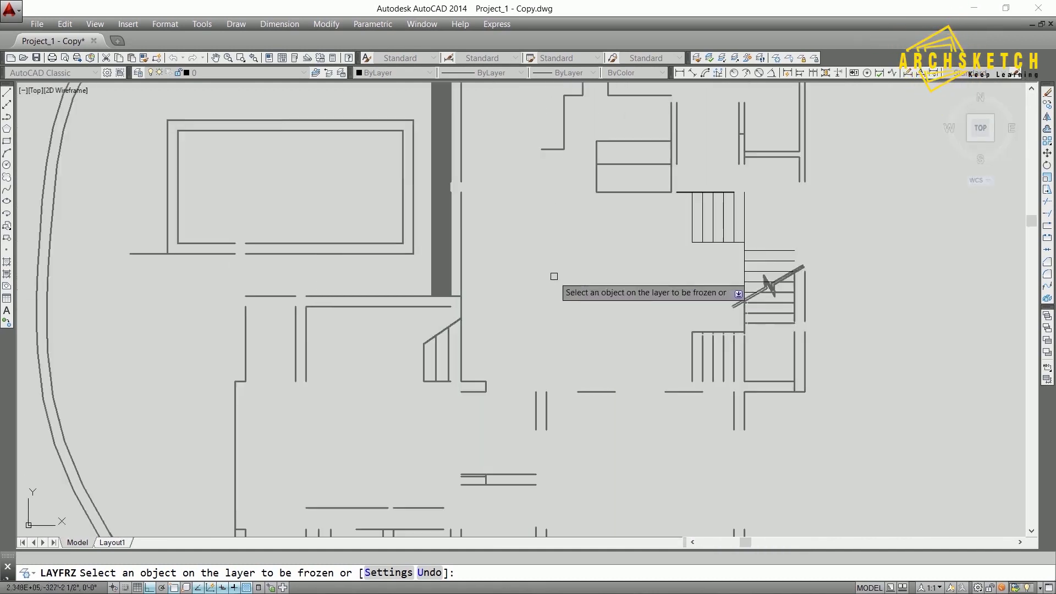
scroll(554, 276, down, 2)
scroll(554, 276, down, 2)
middle_drag(555, 277, 559, 311)
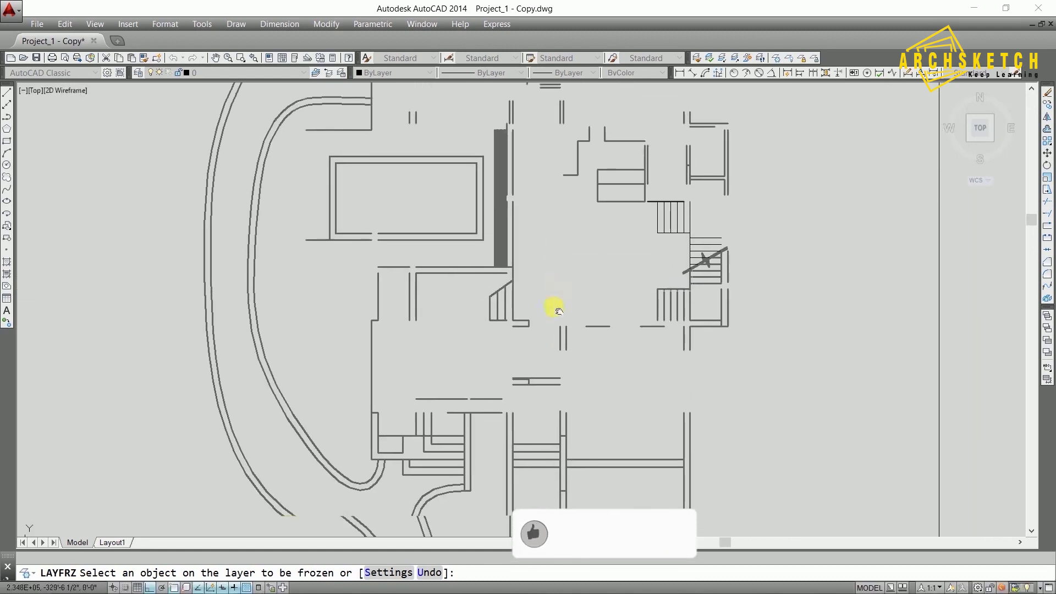
scroll(558, 311, down, 2)
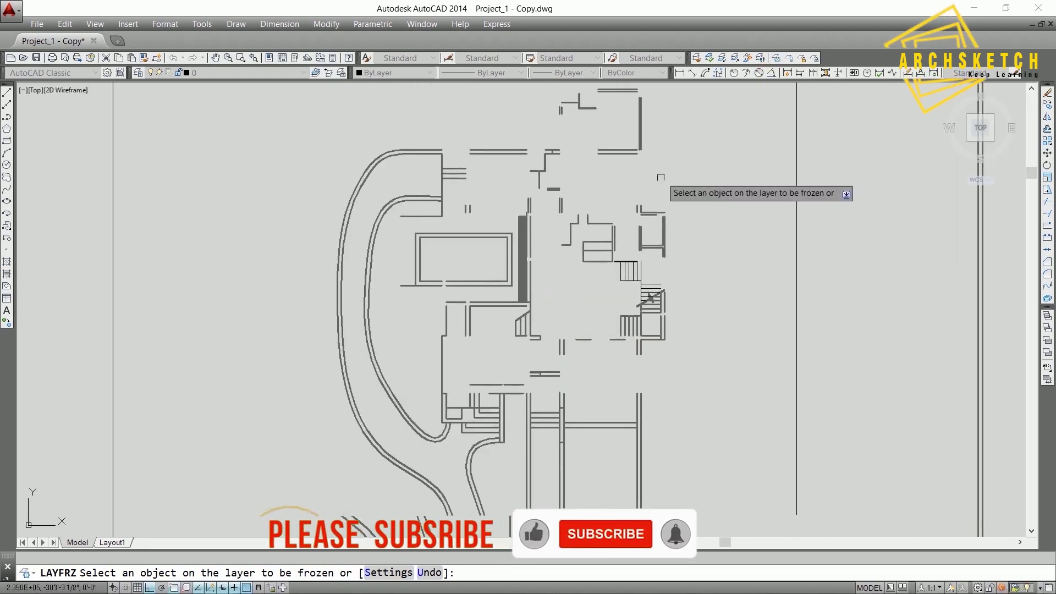
scroll(633, 154, up, 2)
scroll(600, 275, up, 2)
scroll(617, 252, up, 2)
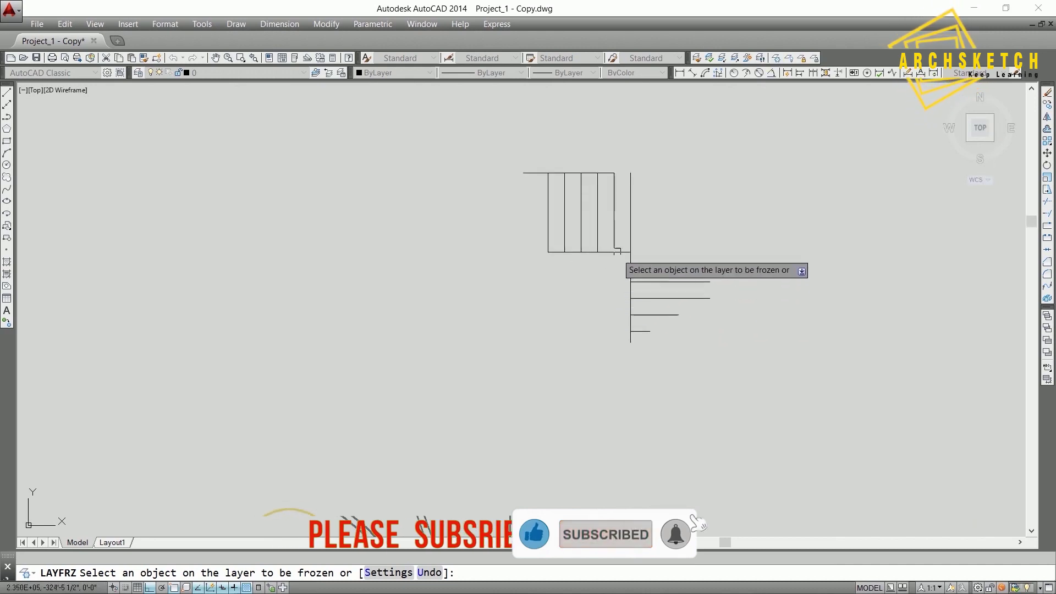
key(Return)
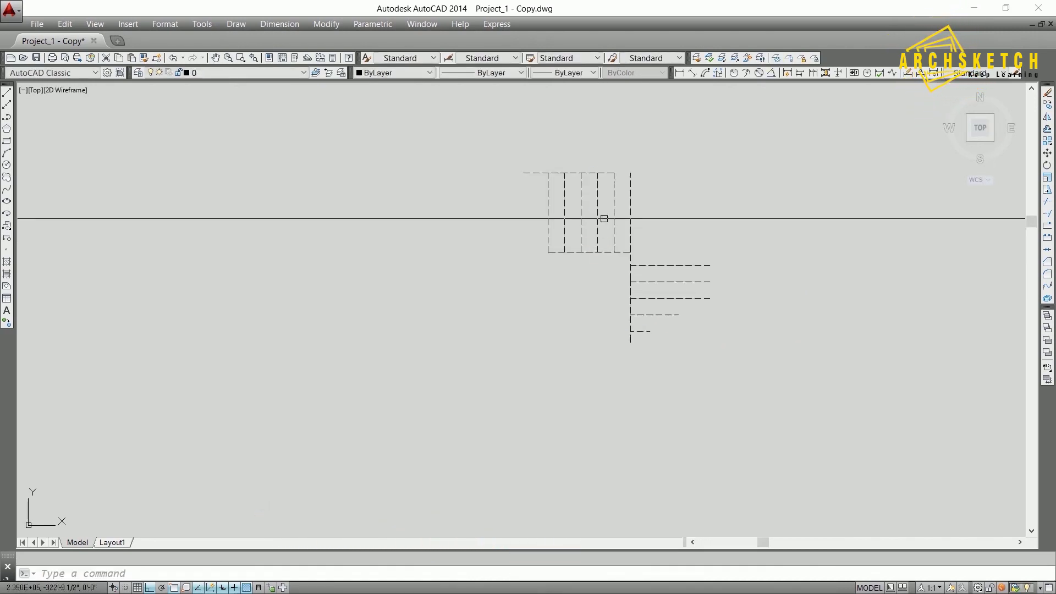
click(776, 59)
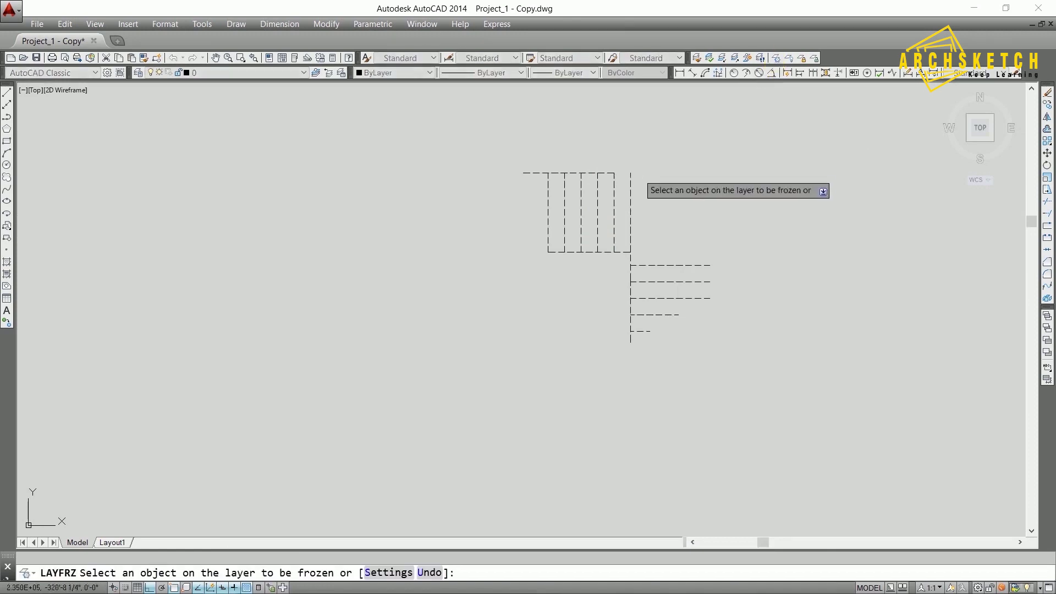
key(Return)
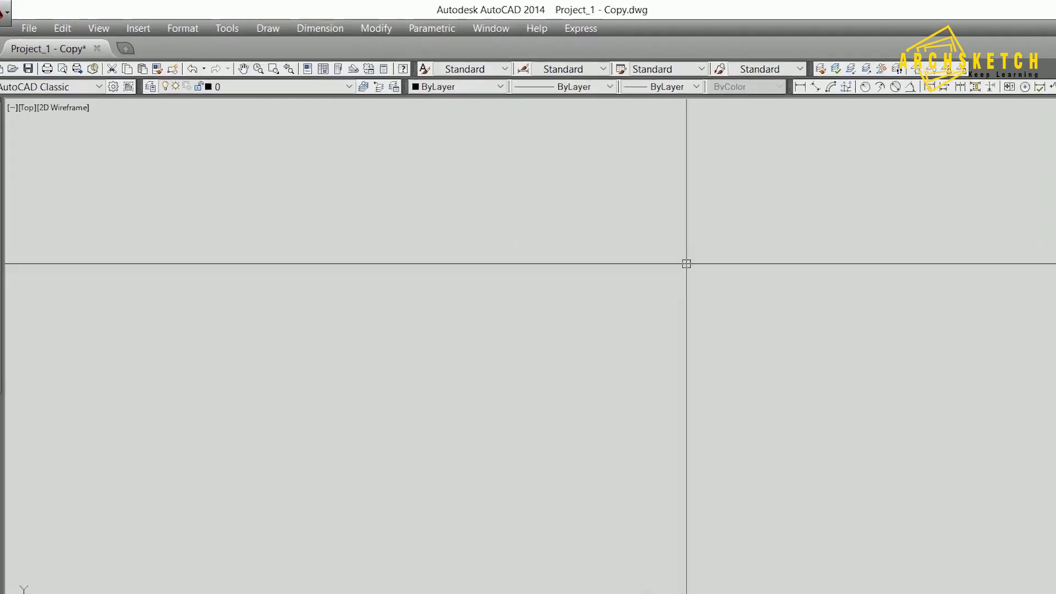
Thaw the COLUMN and WALL SECTION layers from the Layer Control dropdown
click(519, 143)
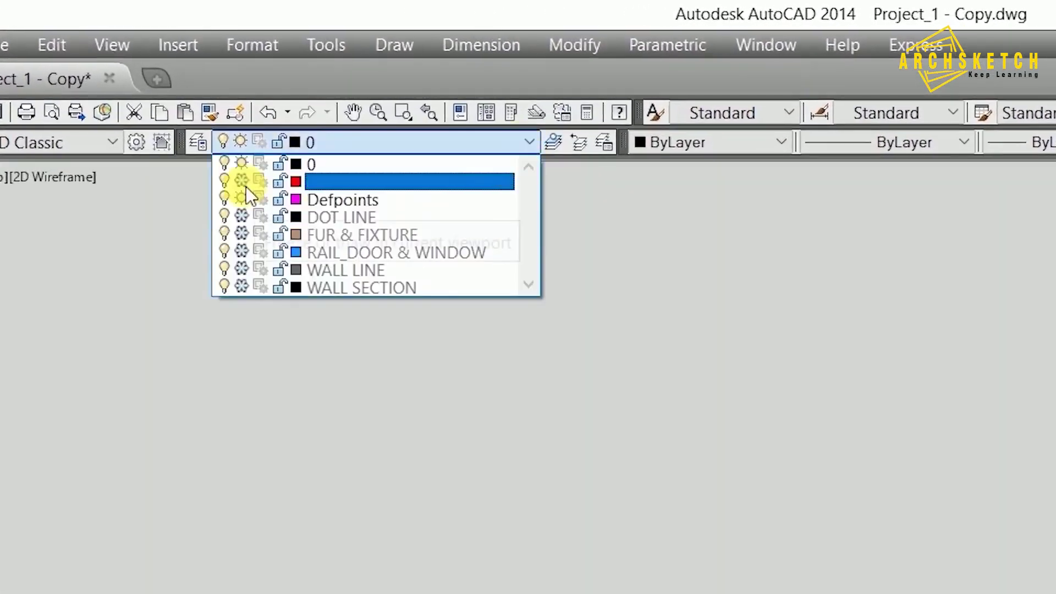
click(242, 180)
scroll(528, 232, down, 3)
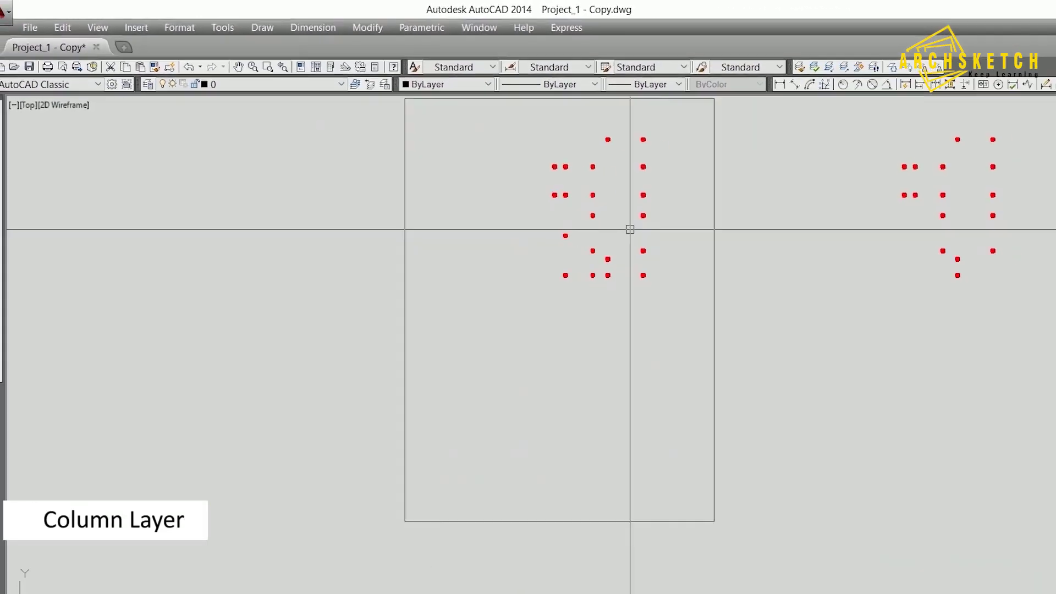
scroll(528, 231, up, 2)
middle_drag(522, 231, 535, 233)
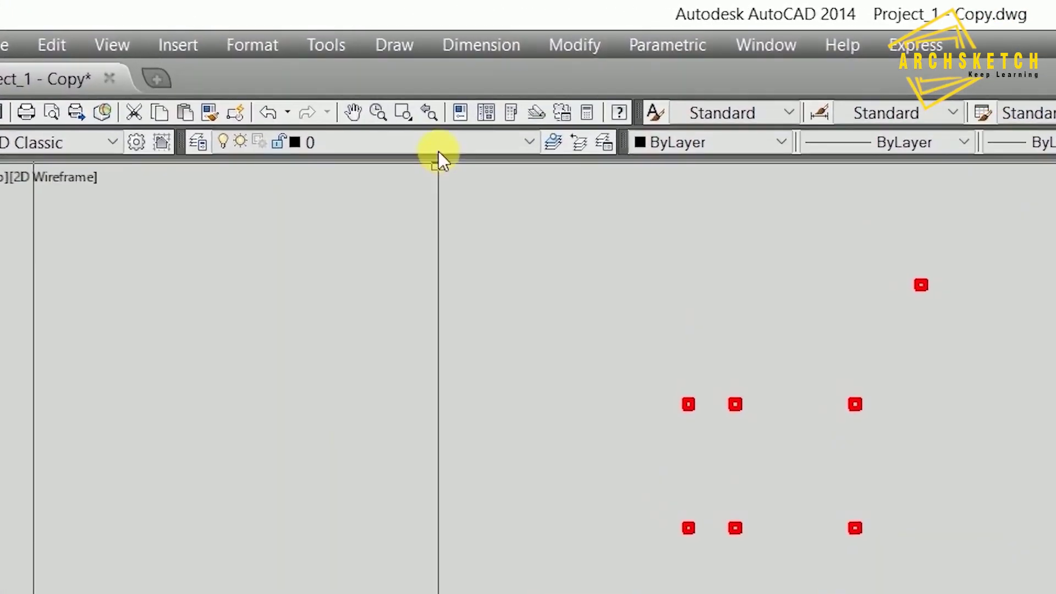
click(438, 148)
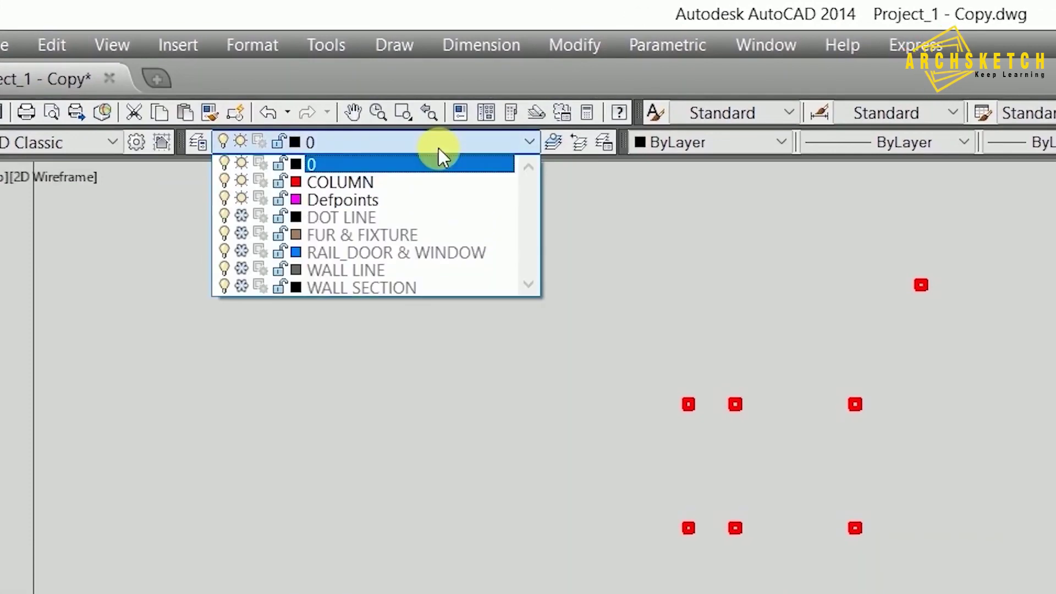
click(241, 285)
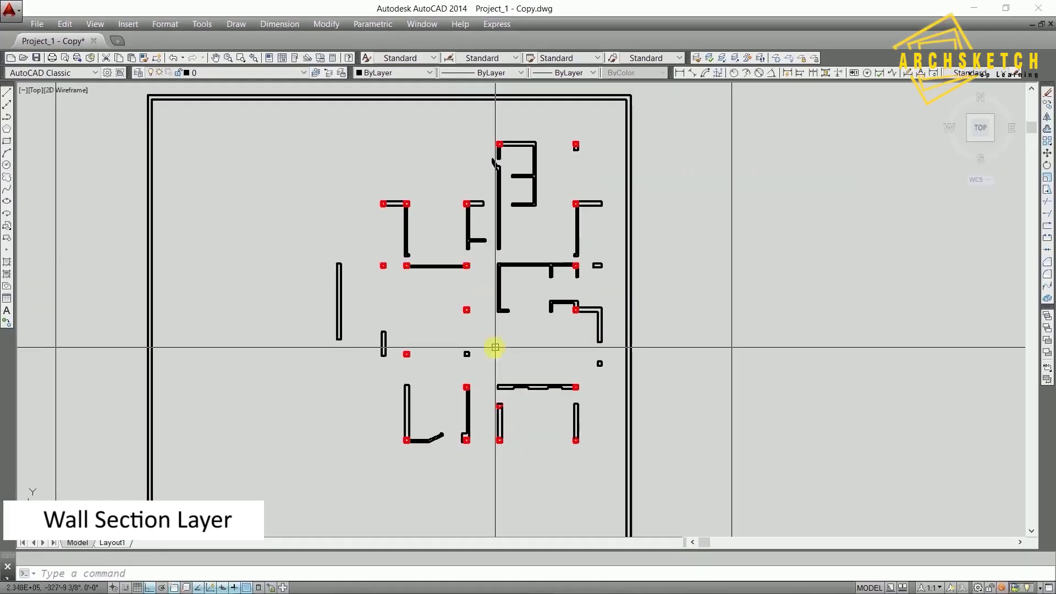
Thaw the WALL LINE layer so the wall, pool and site outlines reappear
middle_drag(495, 349, 484, 324)
scroll(594, 167, down, 3)
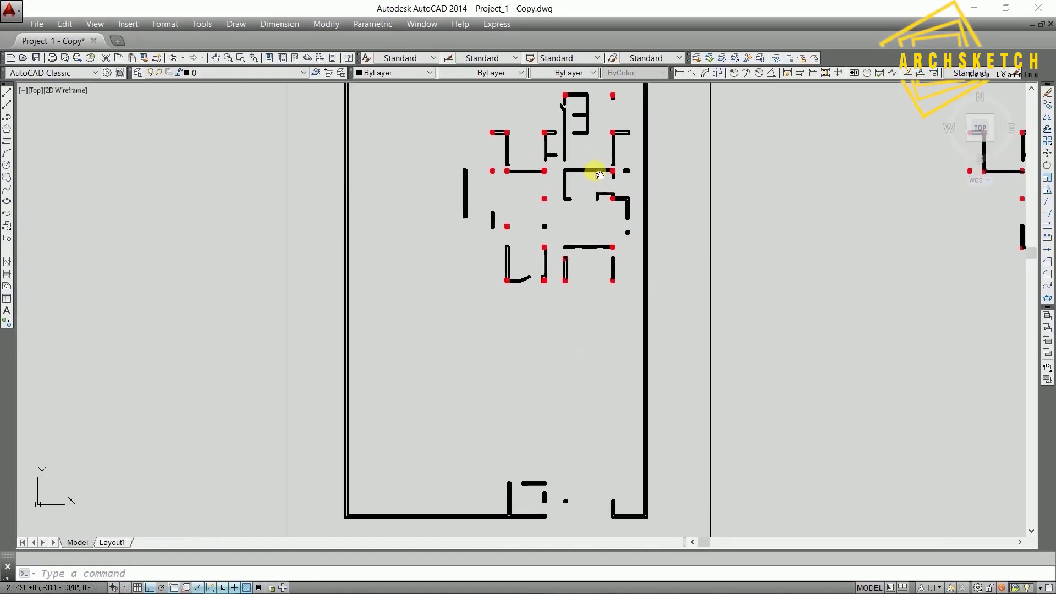
scroll(568, 220, up, 5)
scroll(568, 220, down, 2)
scroll(558, 176, down, 3)
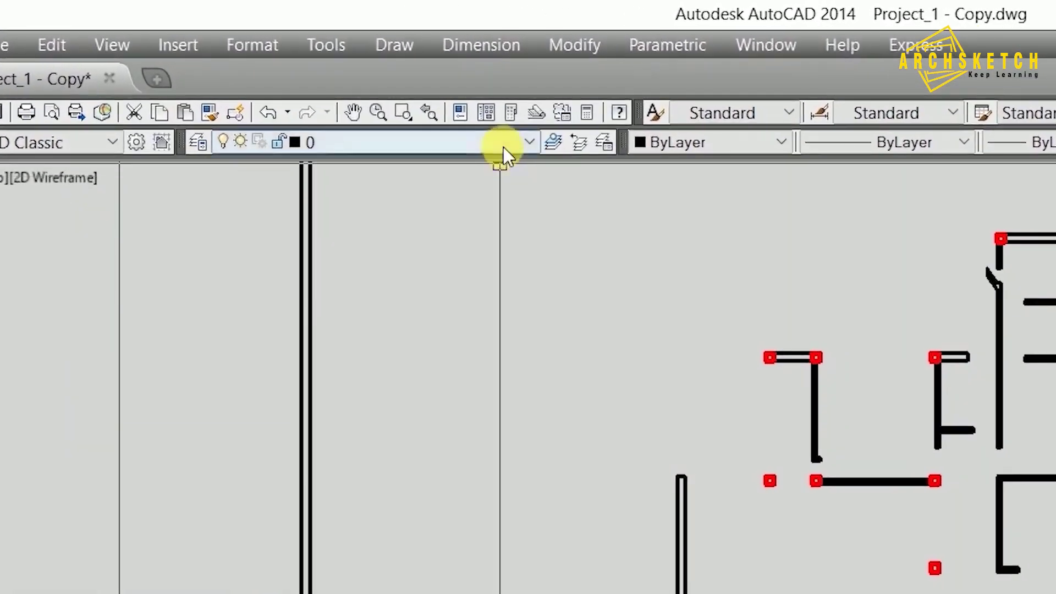
click(502, 138)
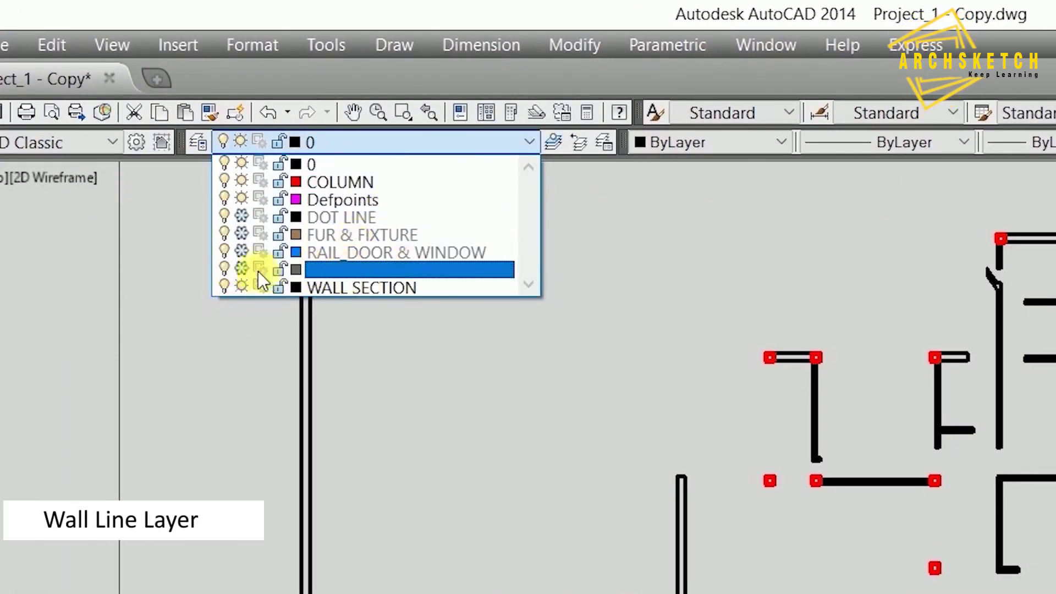
click(242, 269)
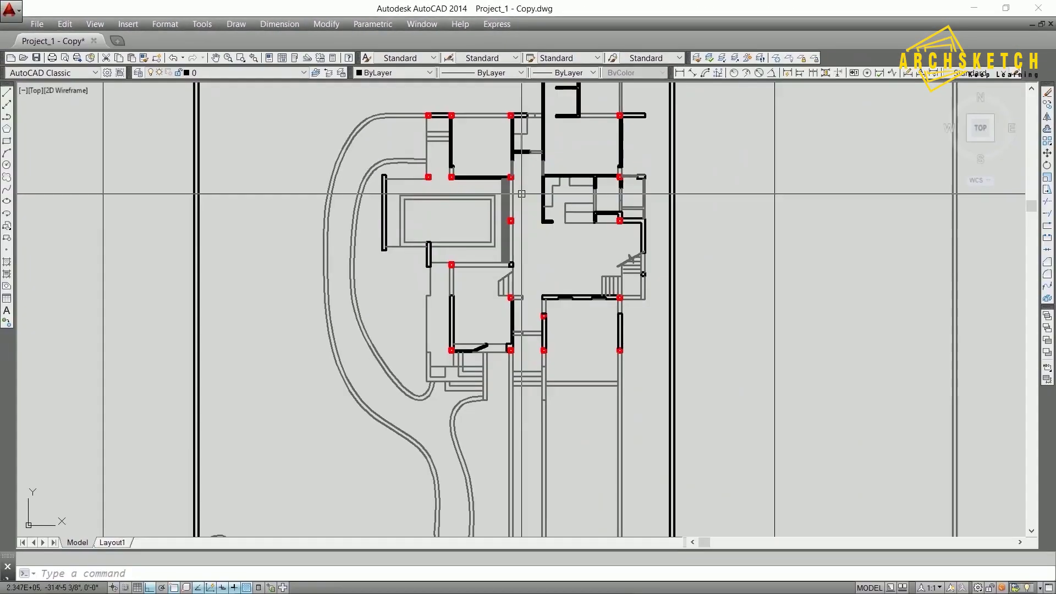
scroll(540, 163, down, 3)
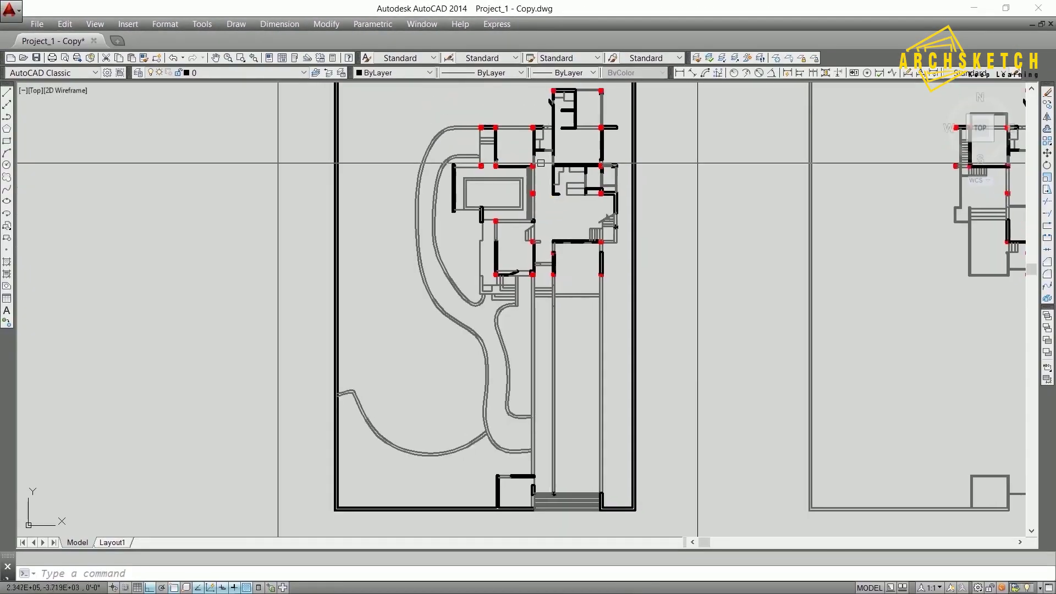
scroll(541, 163, up, 2)
scroll(541, 163, up, 1)
scroll(522, 176, down, 1)
middle_drag(495, 187, 486, 204)
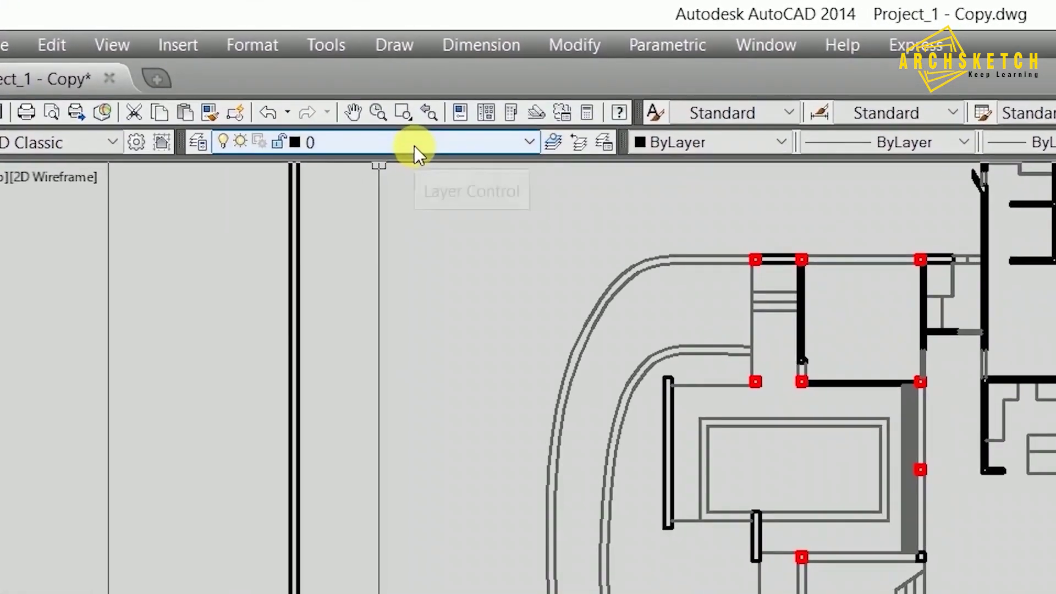
click(414, 146)
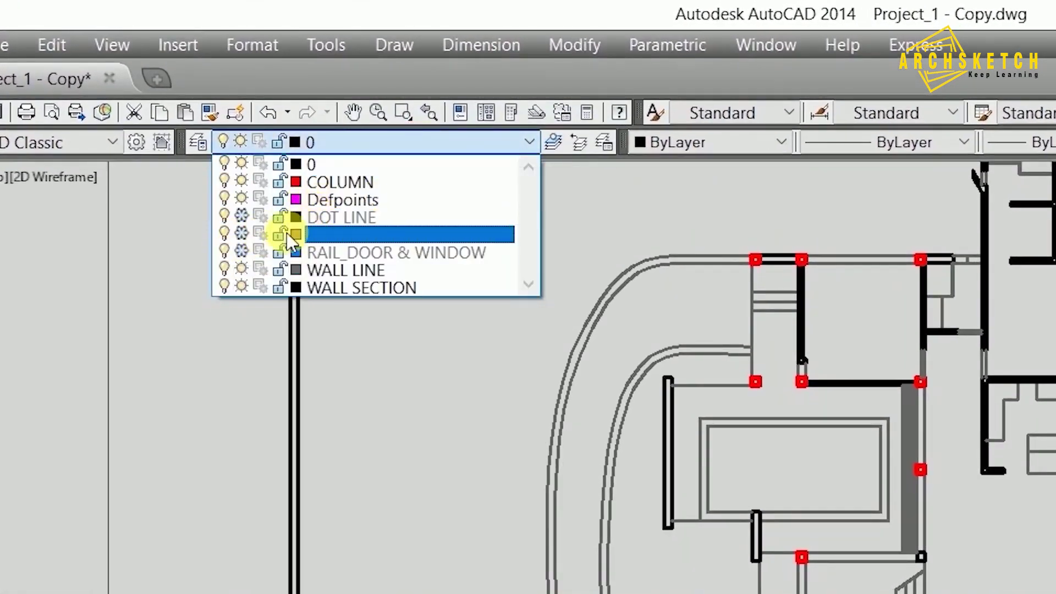
click(242, 250)
click(998, 484)
scroll(618, 172, up, 5)
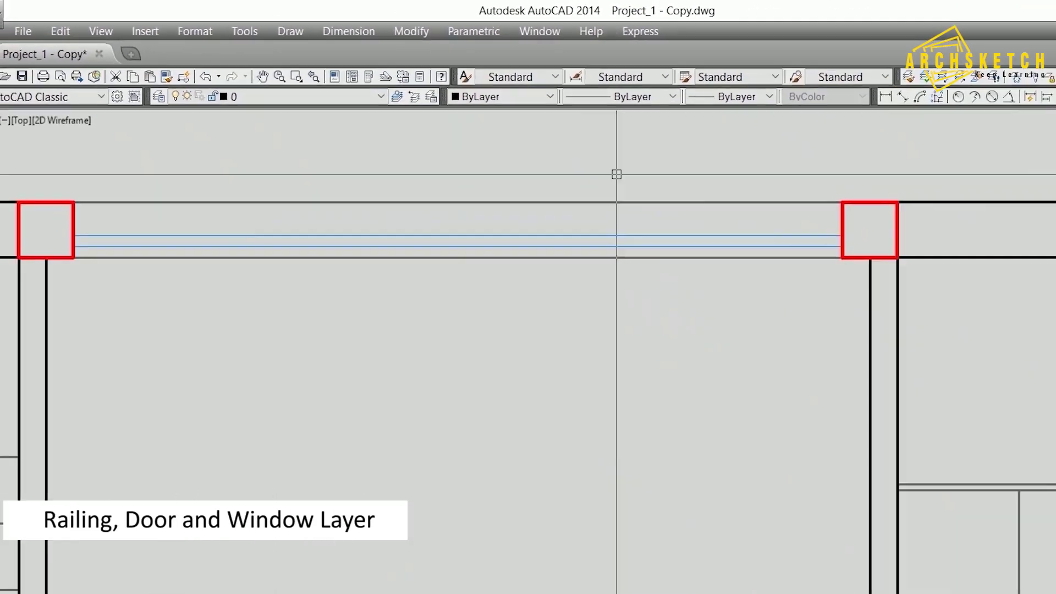
scroll(542, 186, down, 3)
scroll(542, 187, down, 2)
scroll(510, 233, down, 2)
scroll(618, 246, up, 4)
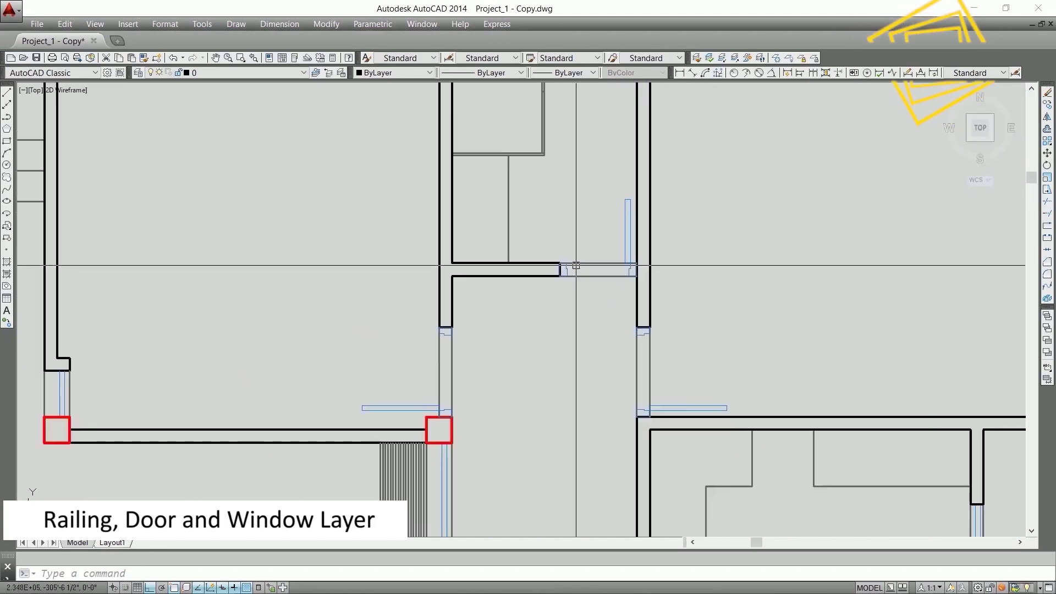
scroll(603, 240, down, 6)
scroll(604, 241, down, 1)
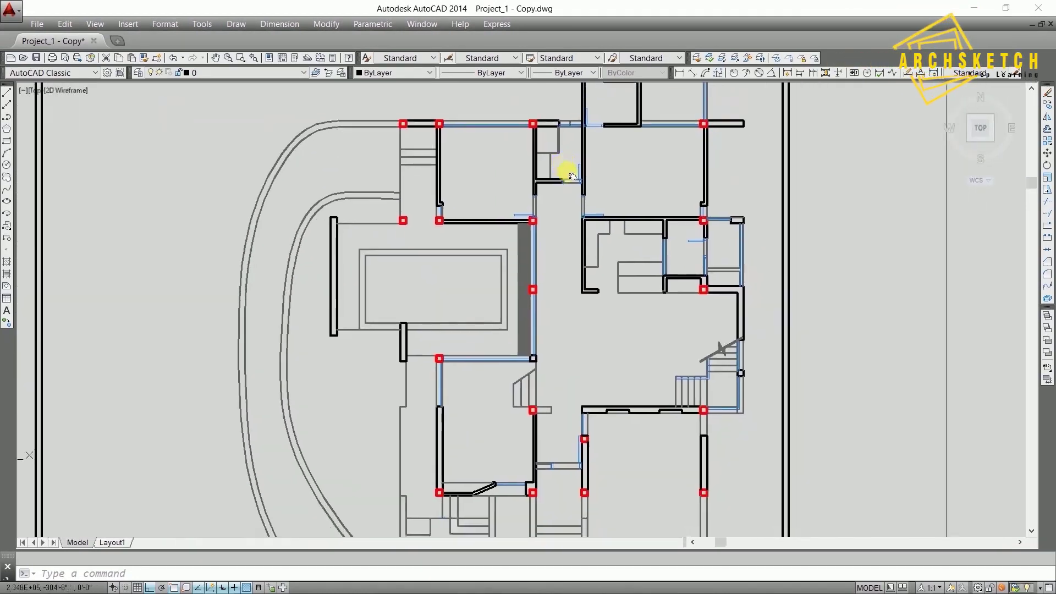
scroll(707, 326, up, 5)
scroll(708, 327, up, 1)
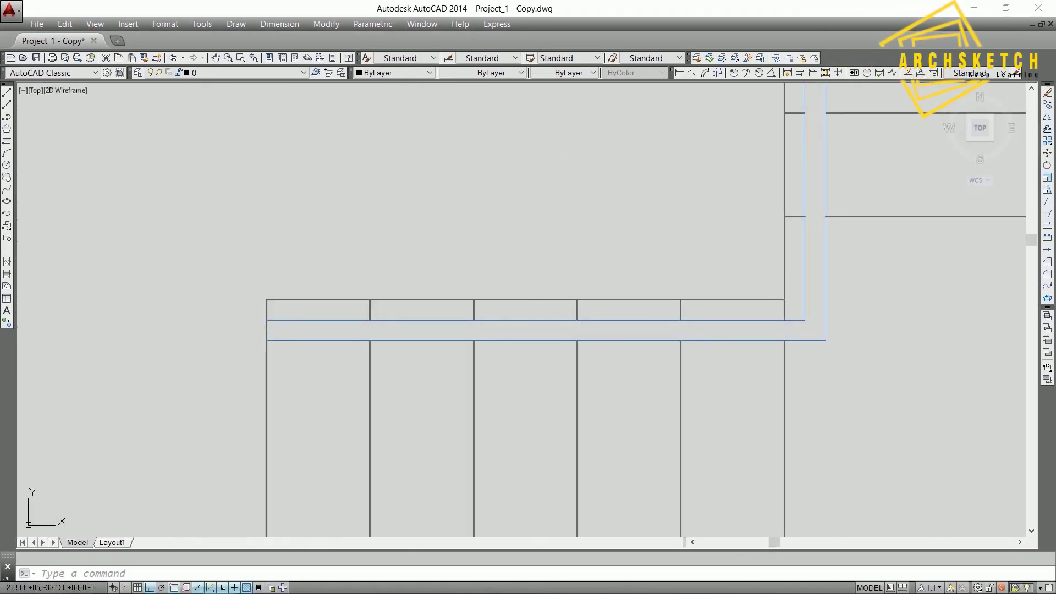
scroll(707, 326, down, 3)
scroll(708, 326, down, 2)
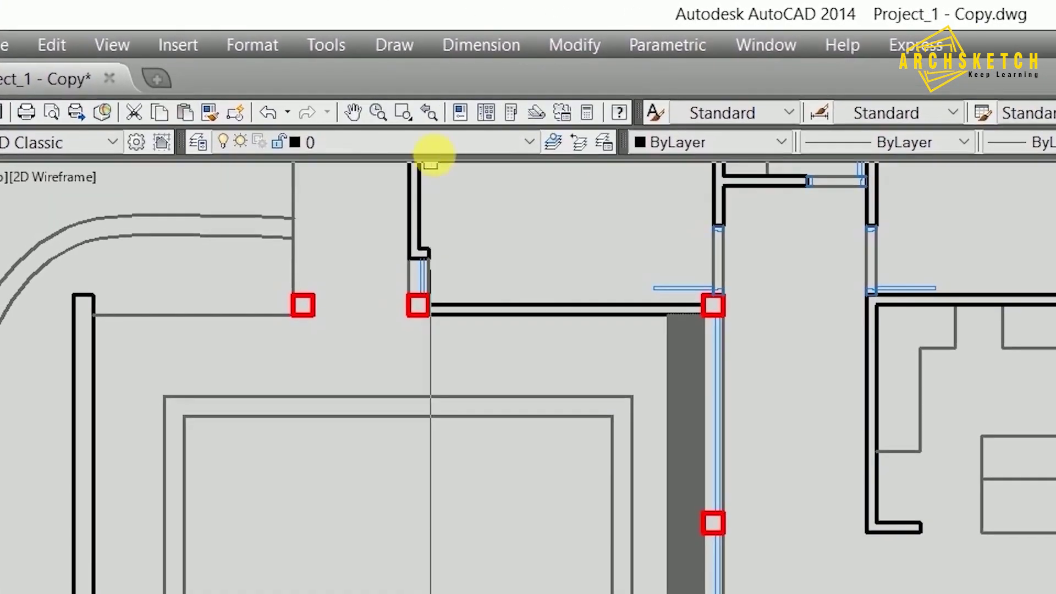
click(386, 118)
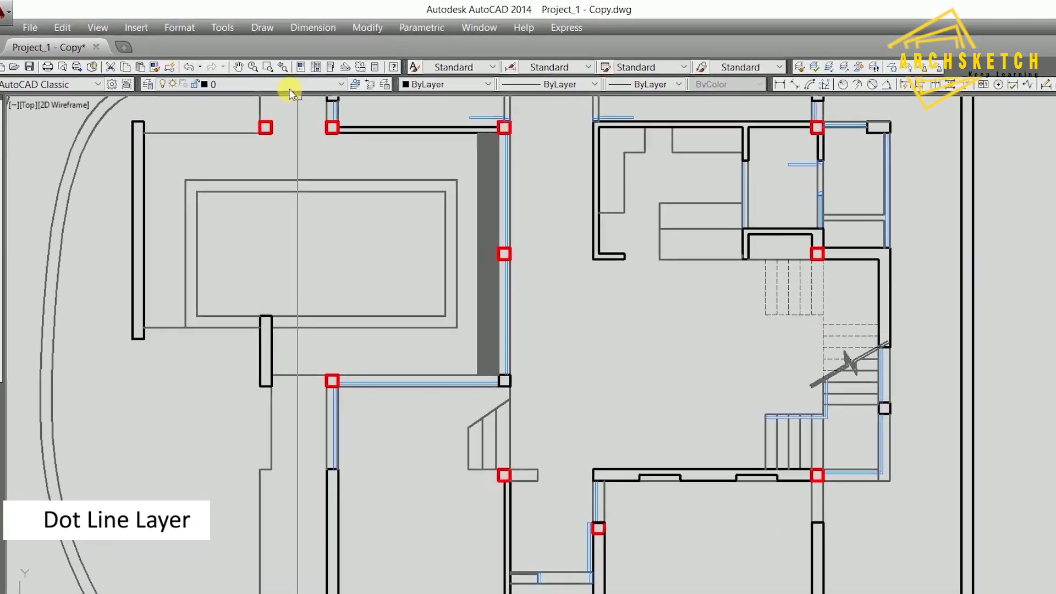
click(378, 120)
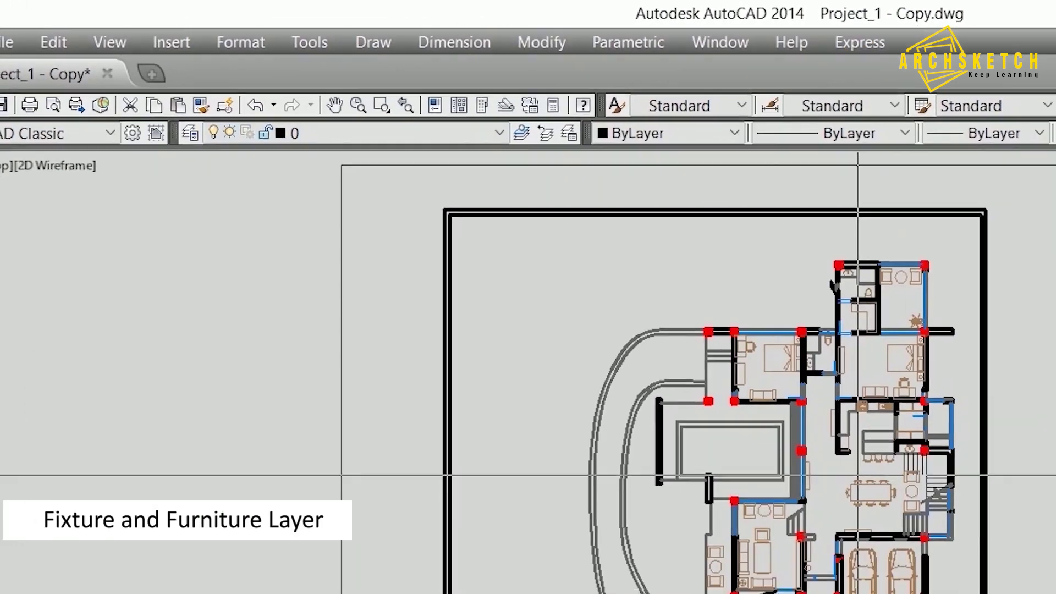
scroll(574, 221, down, 1)
scroll(575, 221, down, 1)
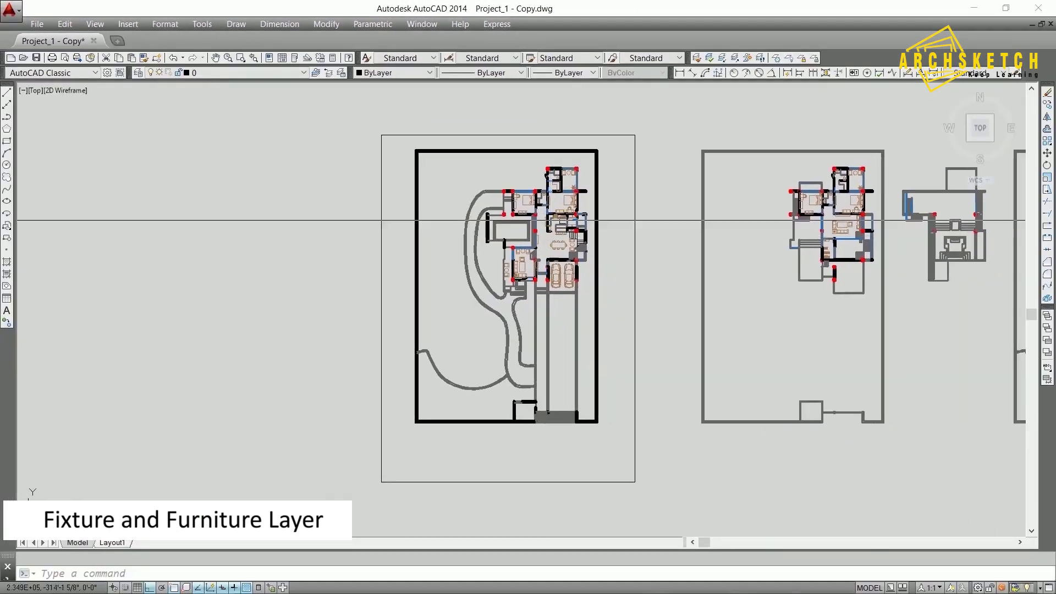
In the Layer Properties Manager (LA), set all layers to 0.00 mm lineweight and colour 250
text(LA)
key(Return)
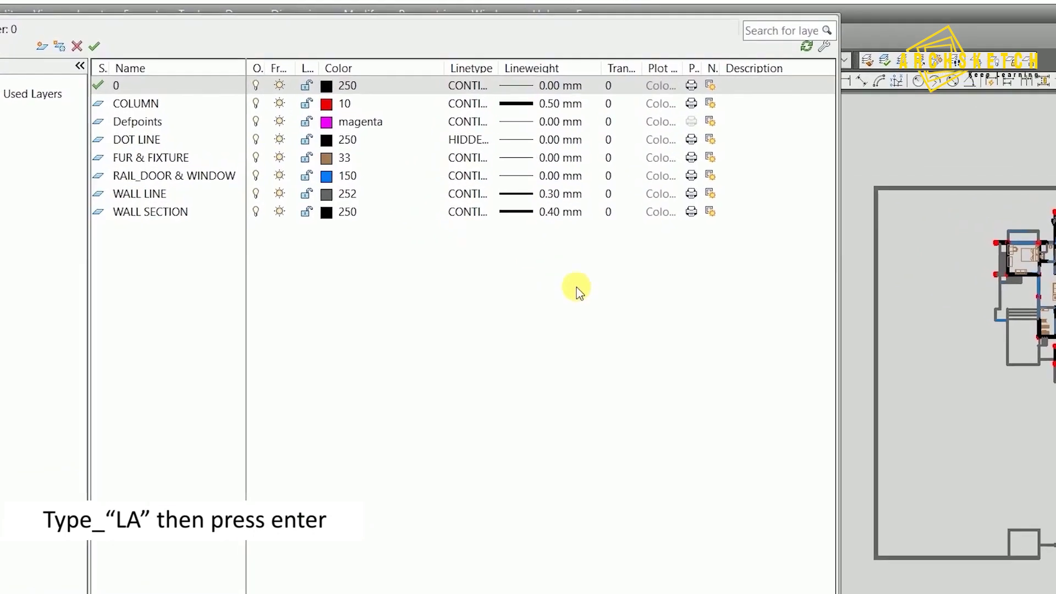
drag(575, 291, 455, 51)
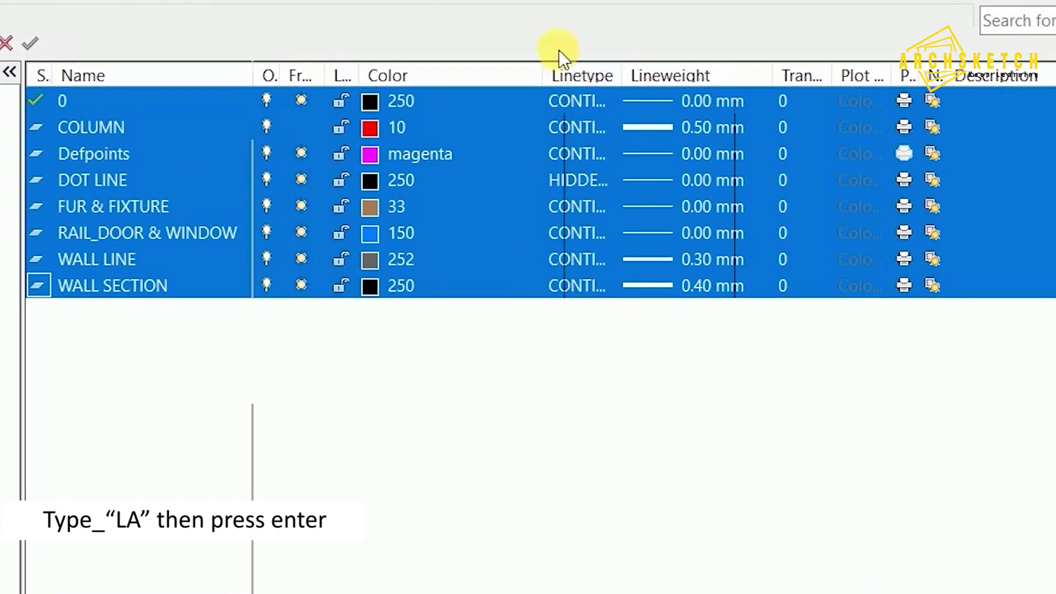
click(715, 127)
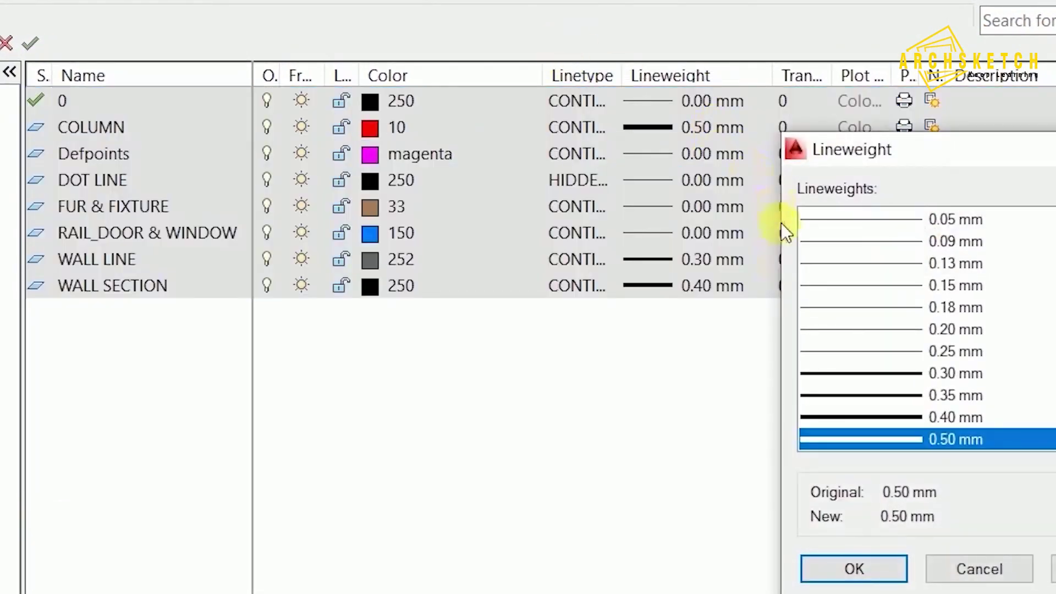
scroll(946, 247, up, 1)
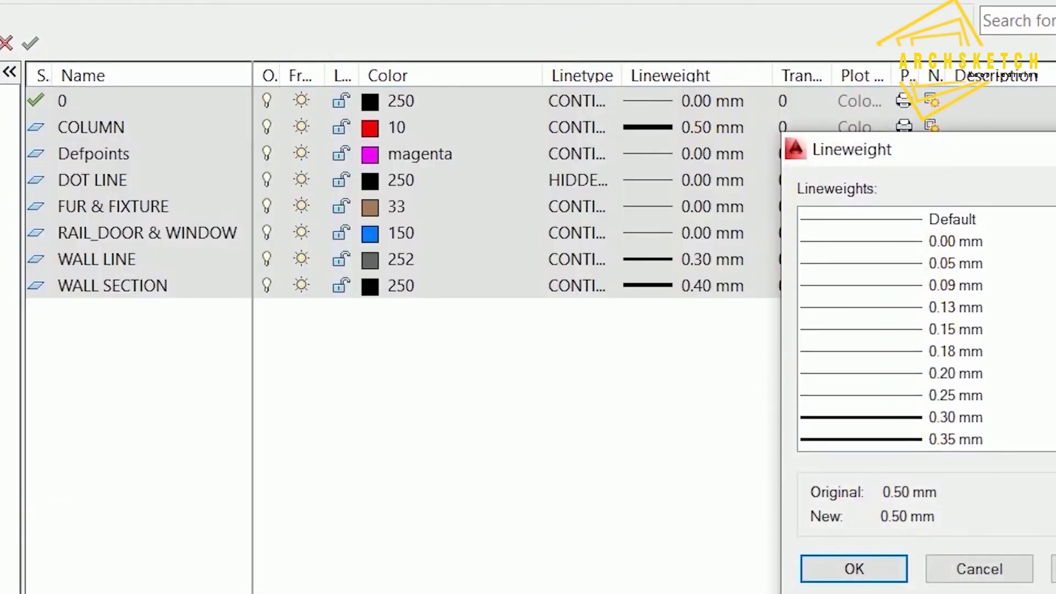
click(946, 239)
click(879, 567)
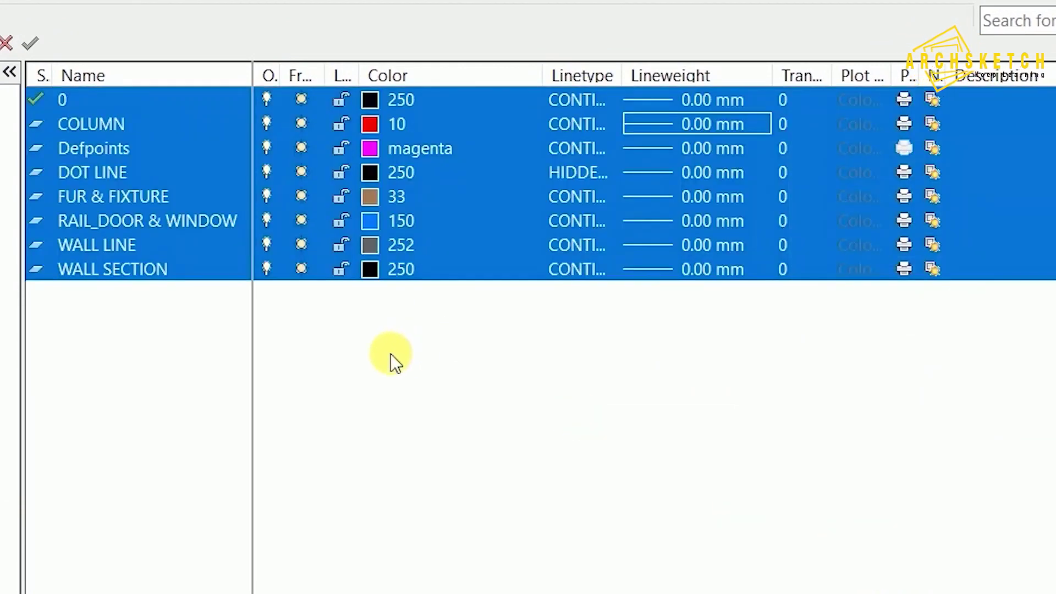
click(369, 268)
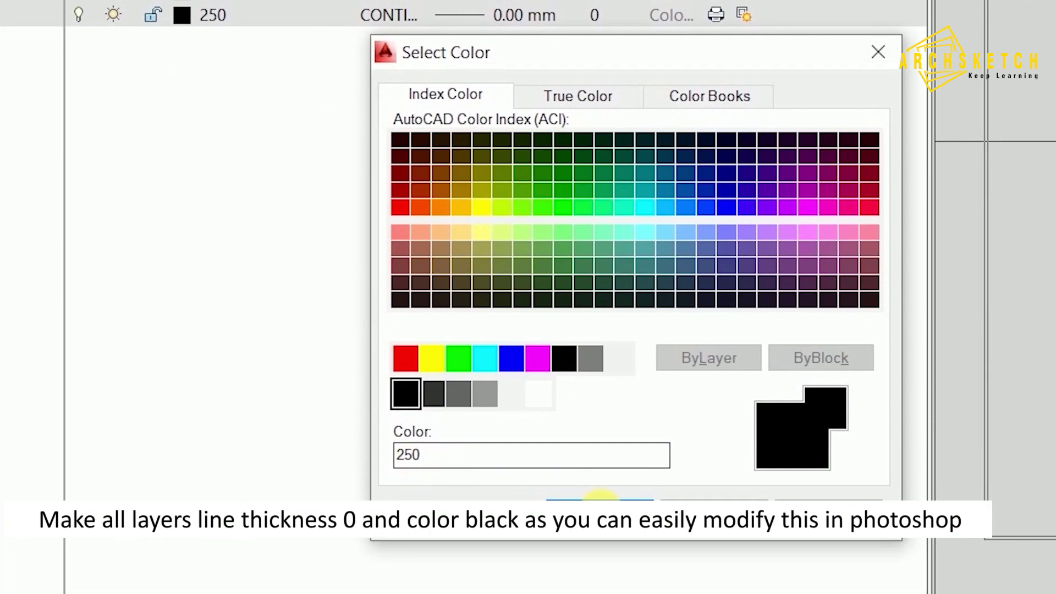
double_click(466, 468)
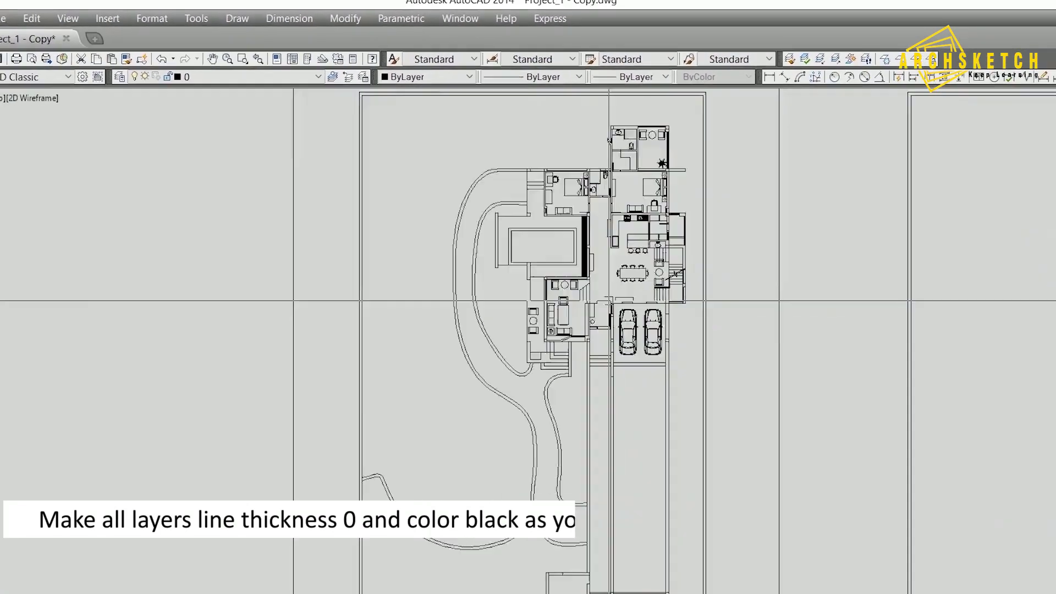
Isolate the FUR & FIXTURE layer via a furniture block, then bring up Plot (Ctrl+P)
scroll(553, 227, down, 3)
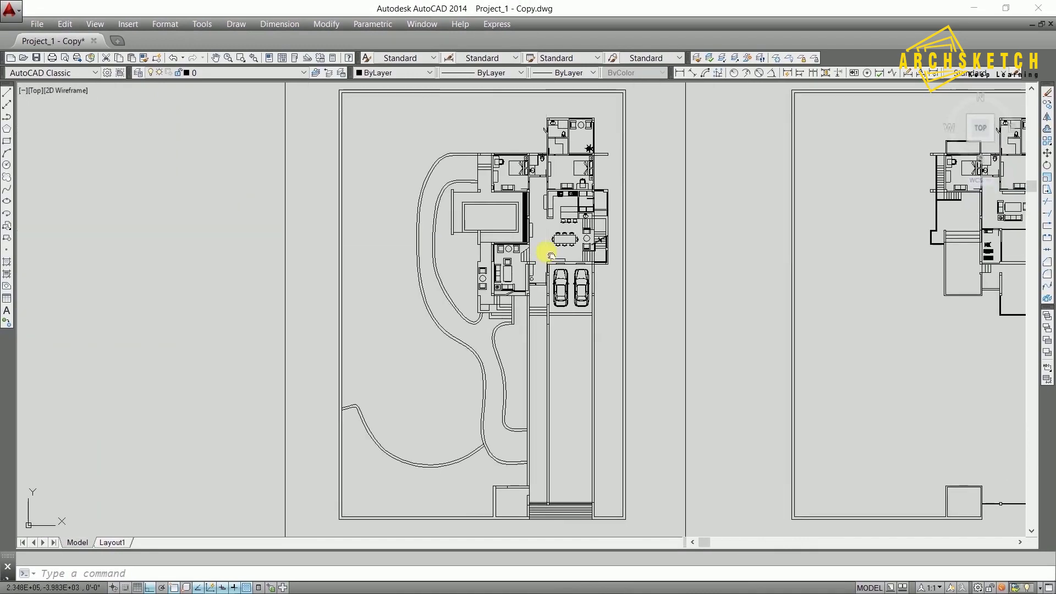
scroll(585, 161, up, 5)
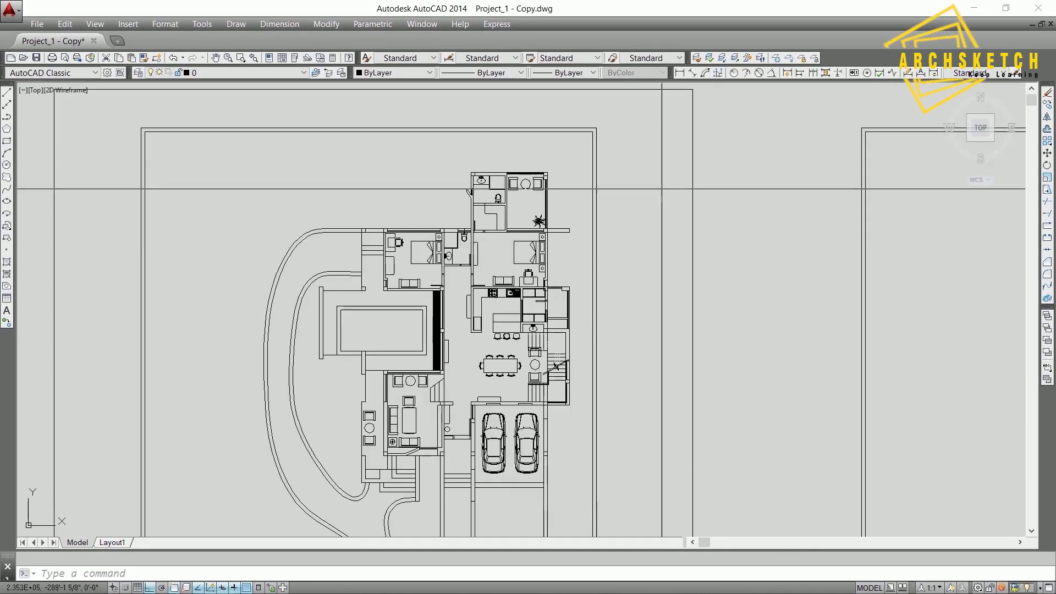
click(690, 207)
click(530, 189)
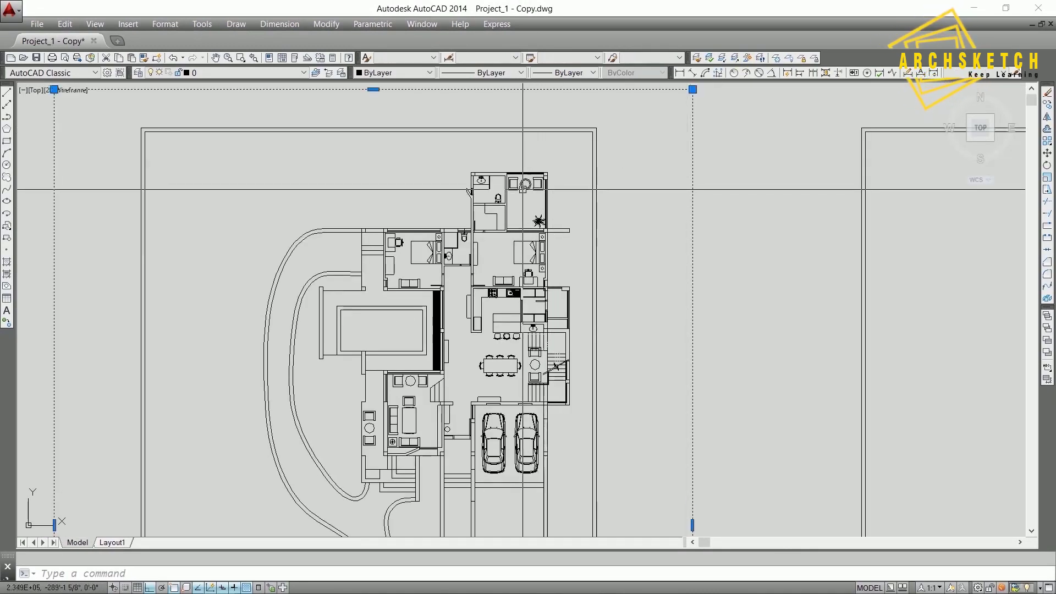
click(735, 59)
scroll(556, 172, down, 5)
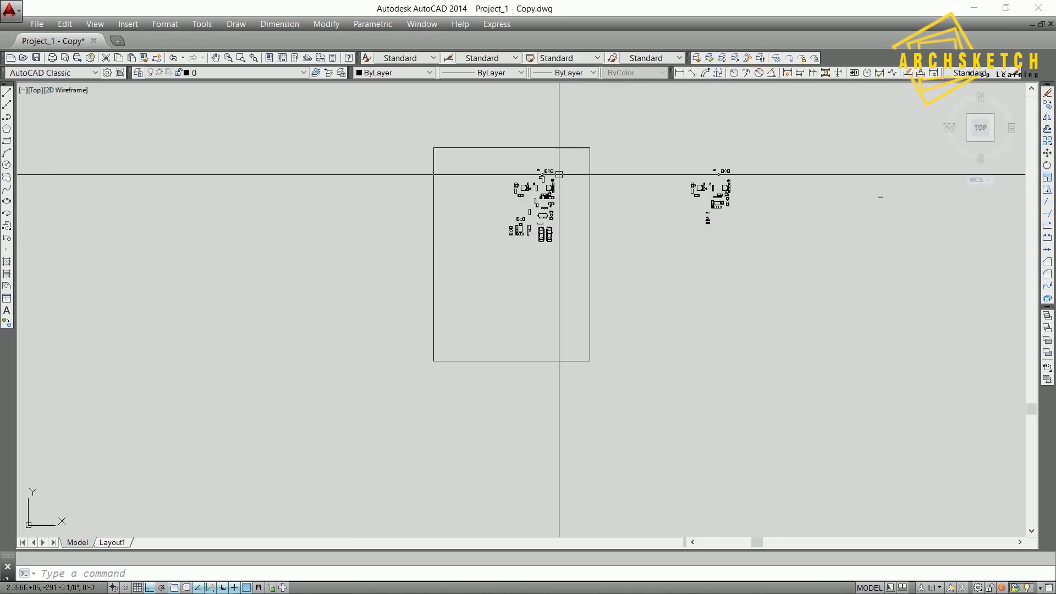
scroll(541, 188, up, 2)
key(ctrl+p)
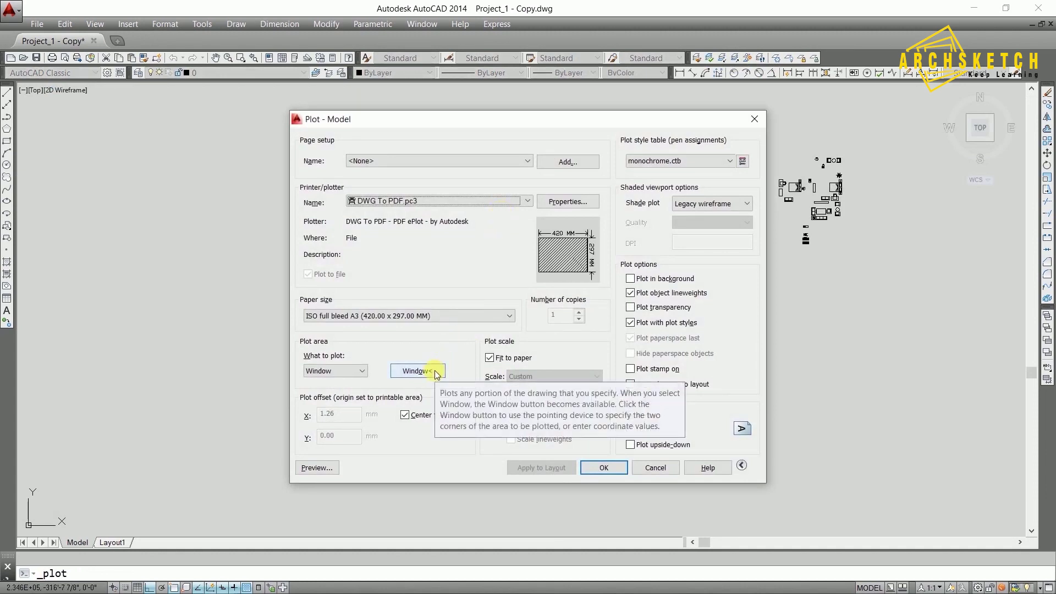
Keep the DWG To PDF plotter and window the furniture sheet as the plot area
click(381, 199)
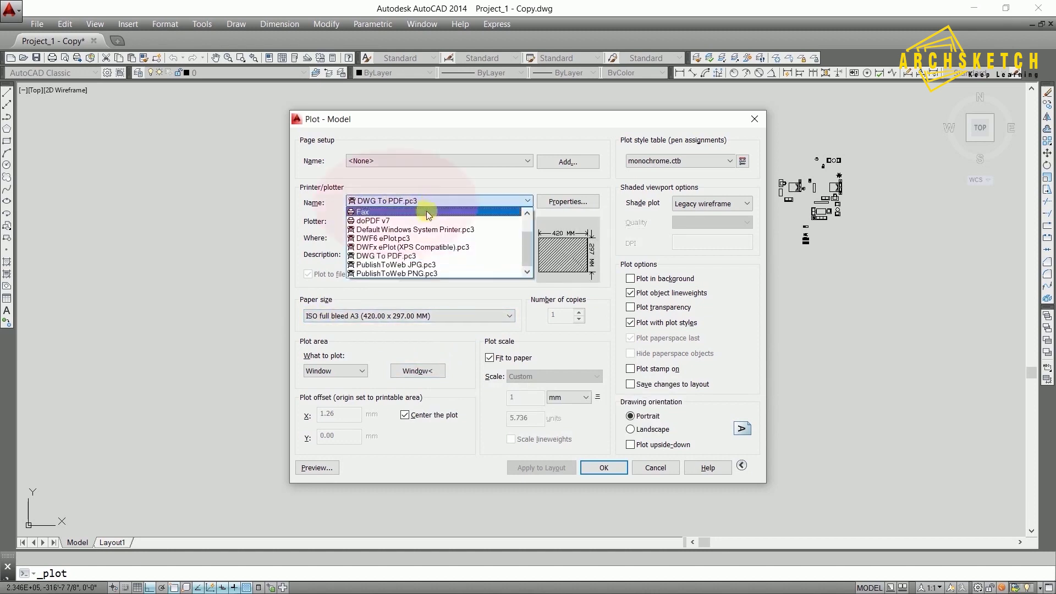
click(435, 202)
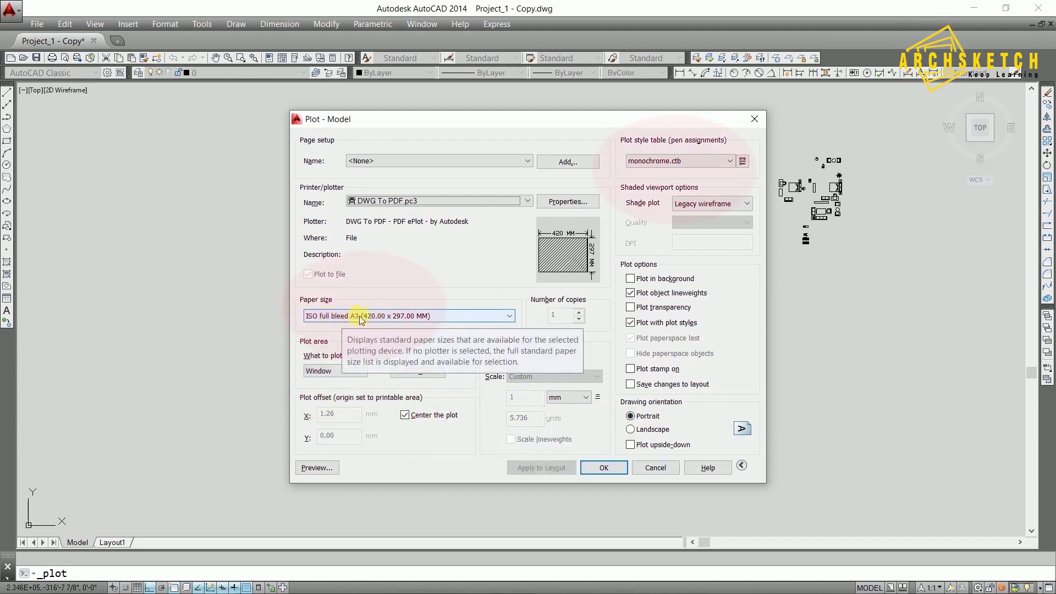
click(418, 370)
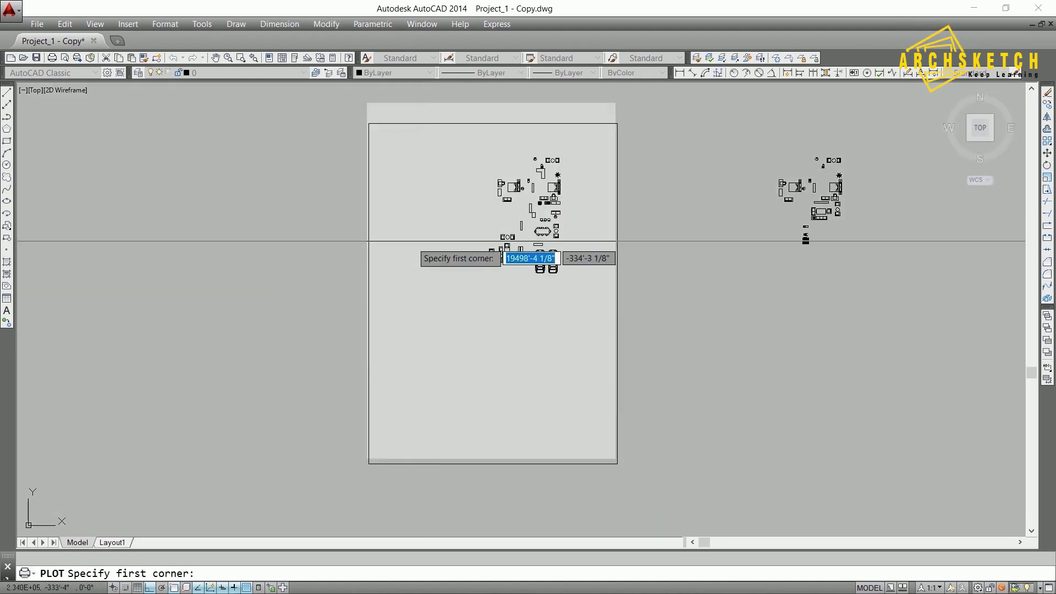
click(379, 178)
middle_drag(554, 443, 556, 304)
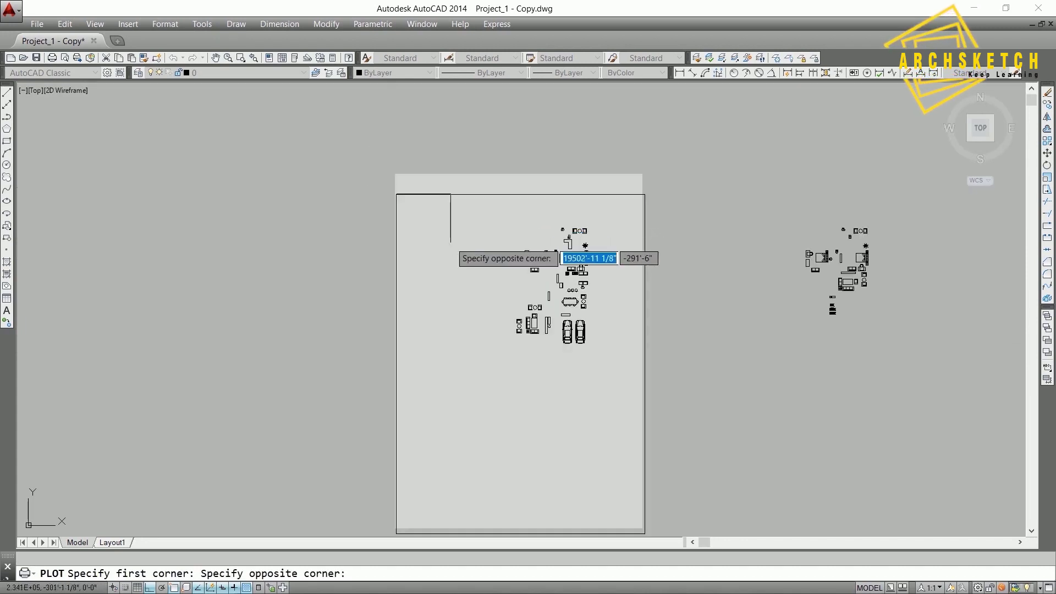
scroll(555, 303, up, 2)
click(637, 387)
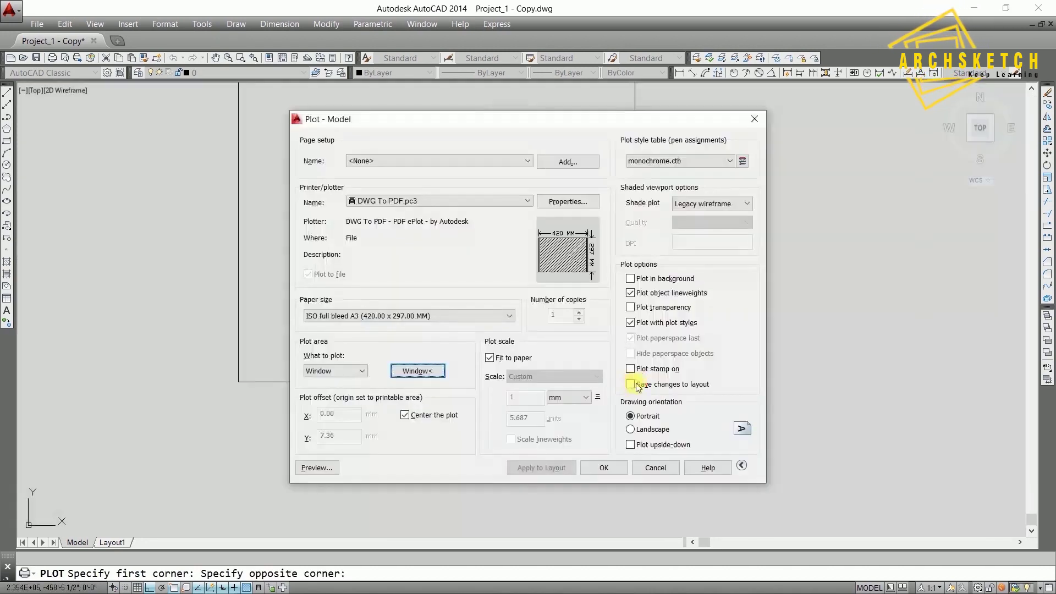
Preview and plot the sheet to FUR & FIXTURE.pdf in the Supporting Folder
click(318, 468)
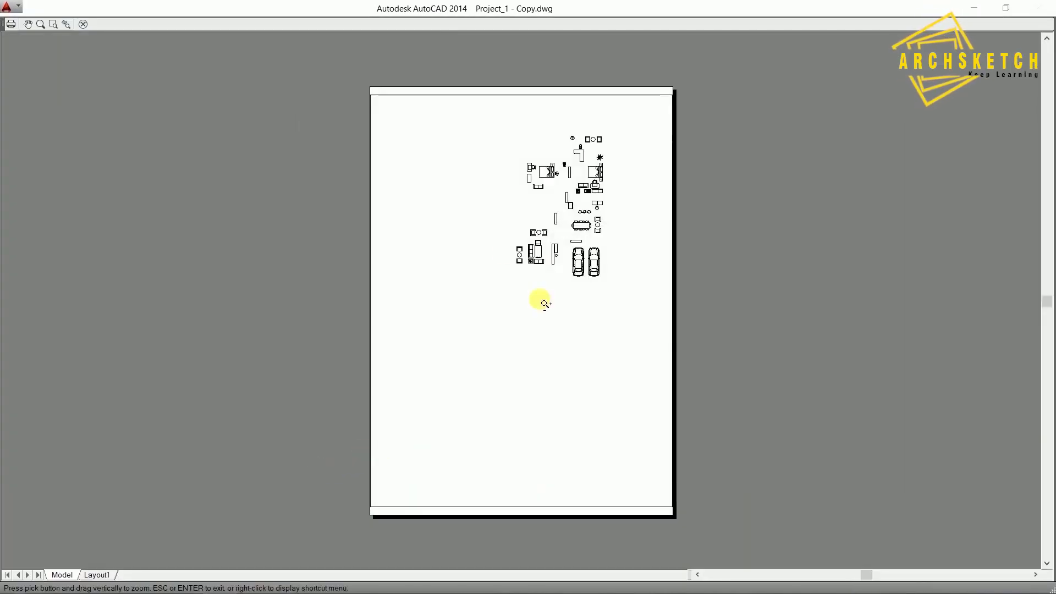
right_click(507, 272)
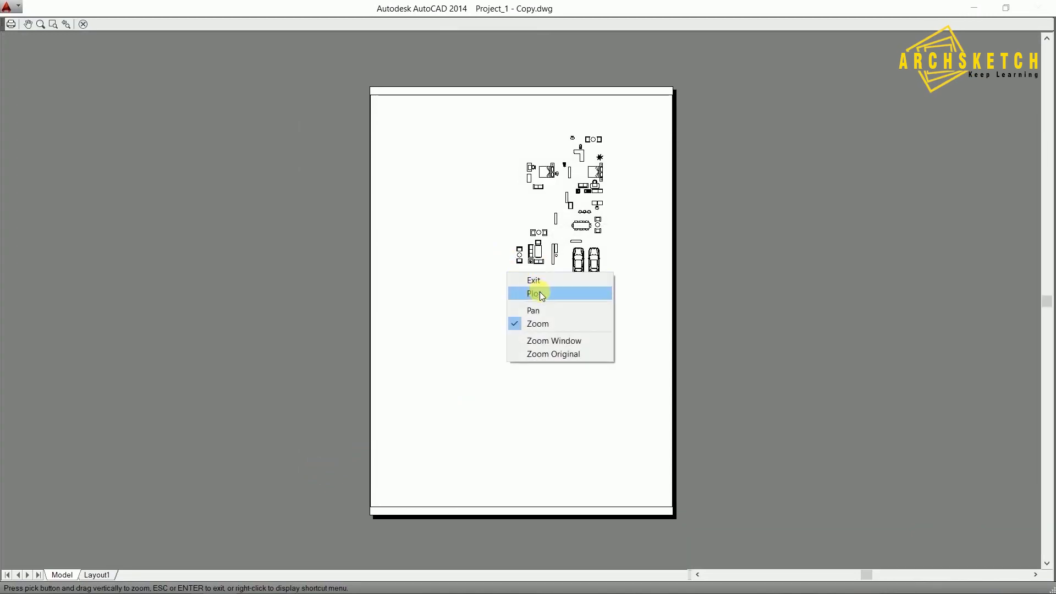
click(540, 294)
double_click(552, 323)
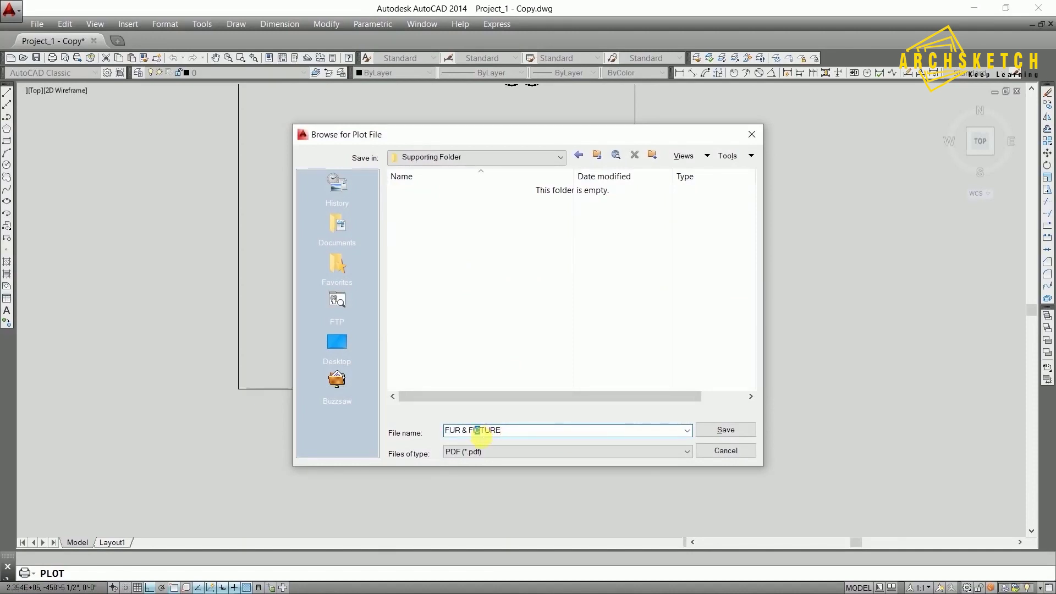
key(Return)
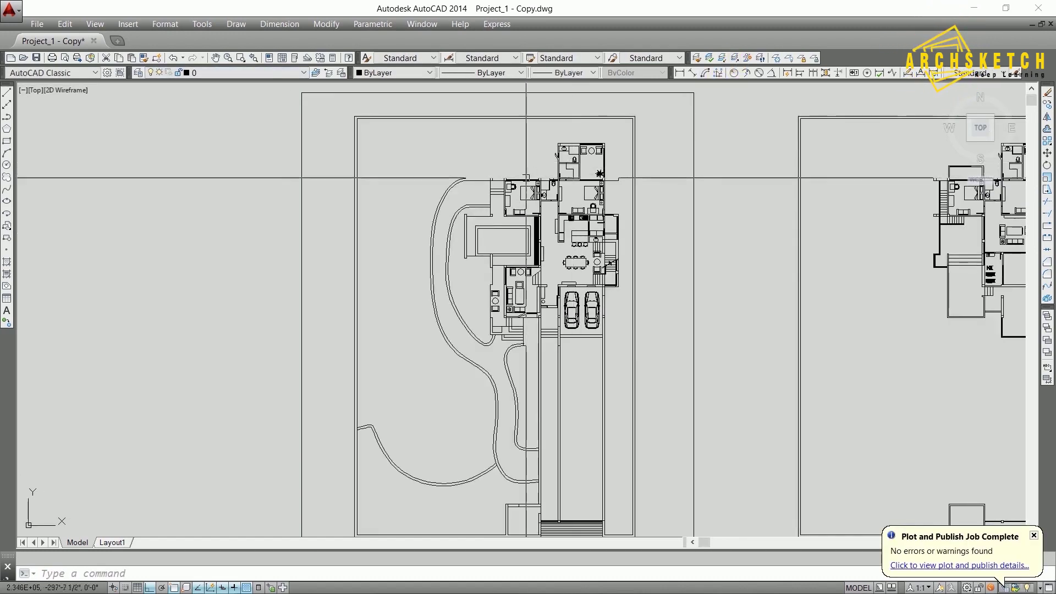
Isolate the column, wall and site boundary layers by picking their objects
scroll(563, 143, up, 2)
scroll(564, 143, up, 3)
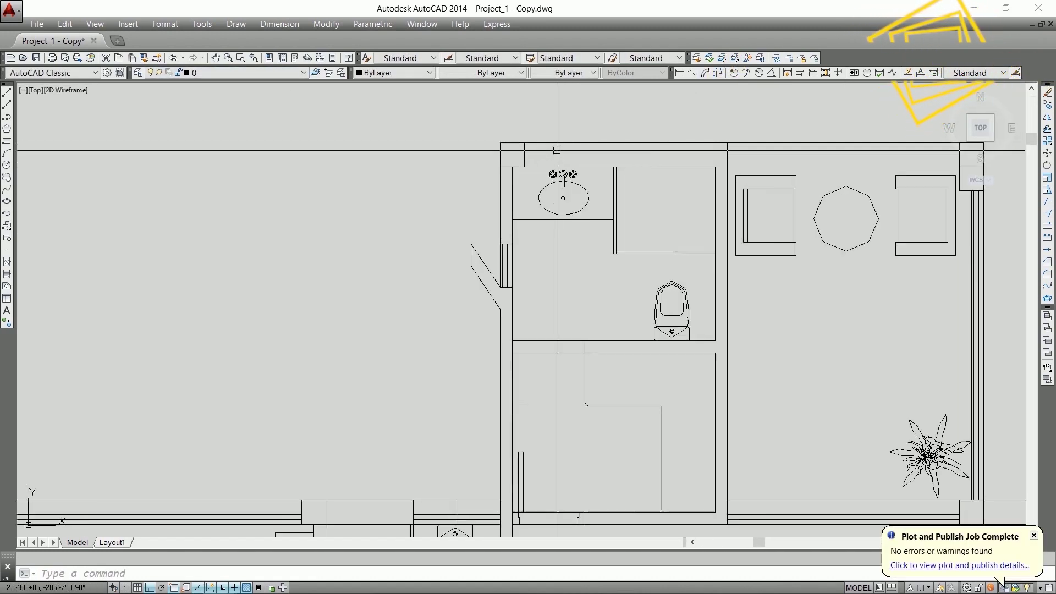
click(510, 156)
scroll(548, 149, down, 1)
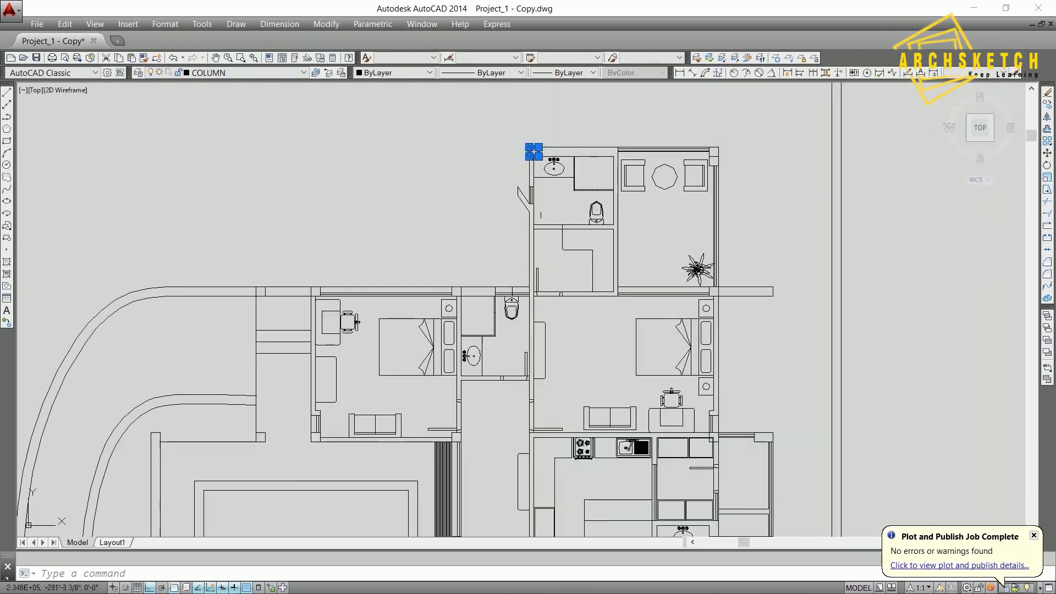
scroll(595, 219, down, 3)
scroll(595, 219, down, 2)
click(651, 188)
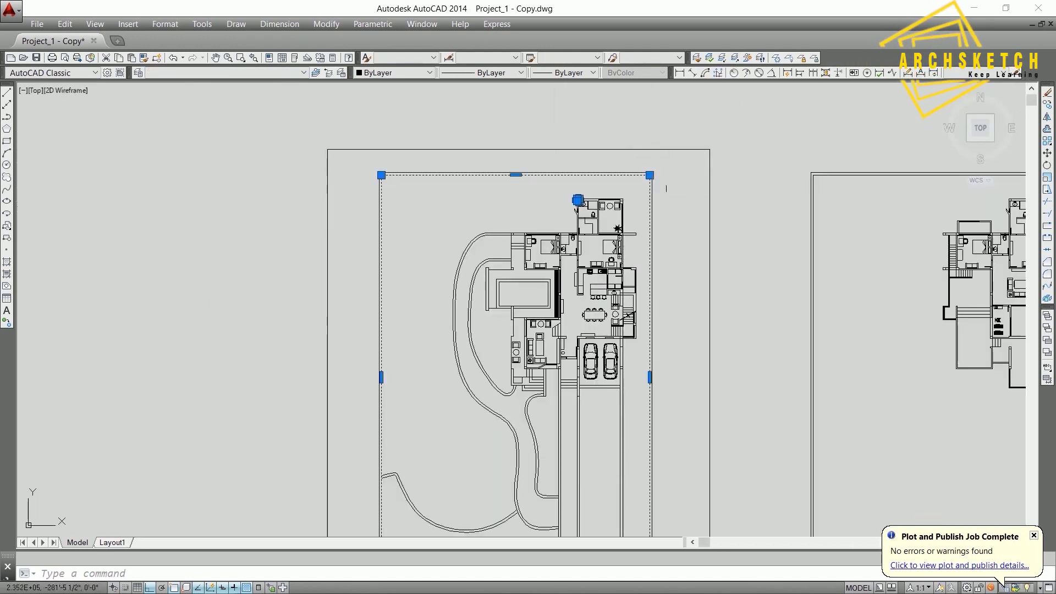
click(709, 187)
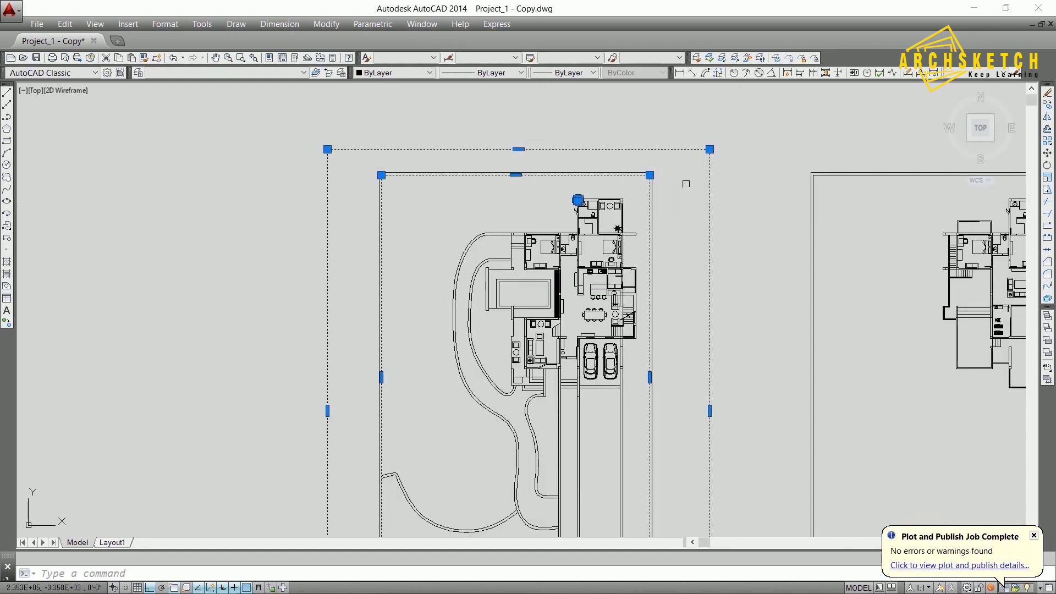
click(724, 58)
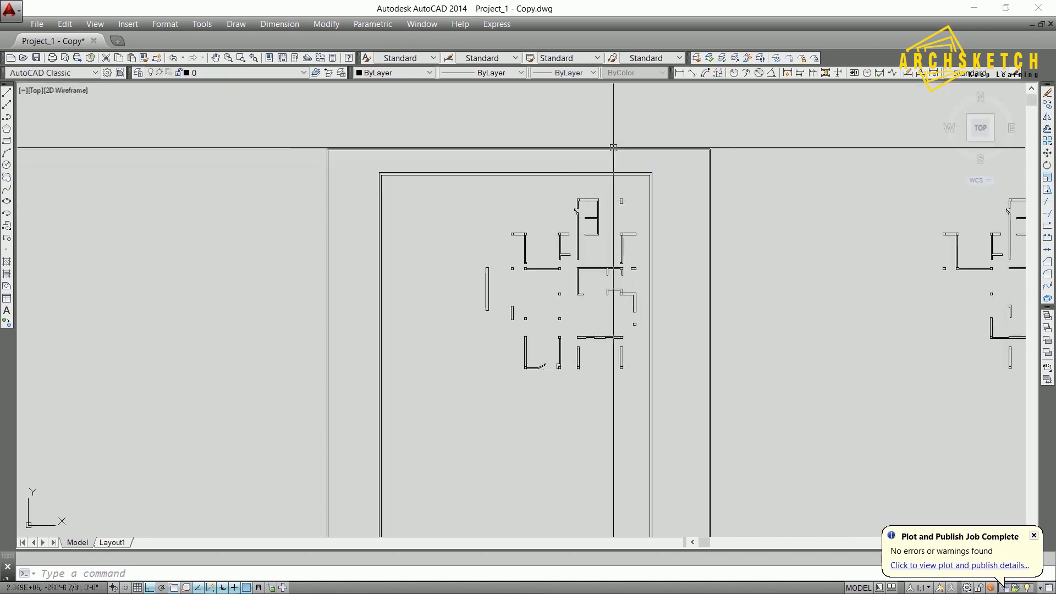
Zoom over the isolated walls and bring up the Plot dialog with Ctrl+P
scroll(610, 286, up, 2)
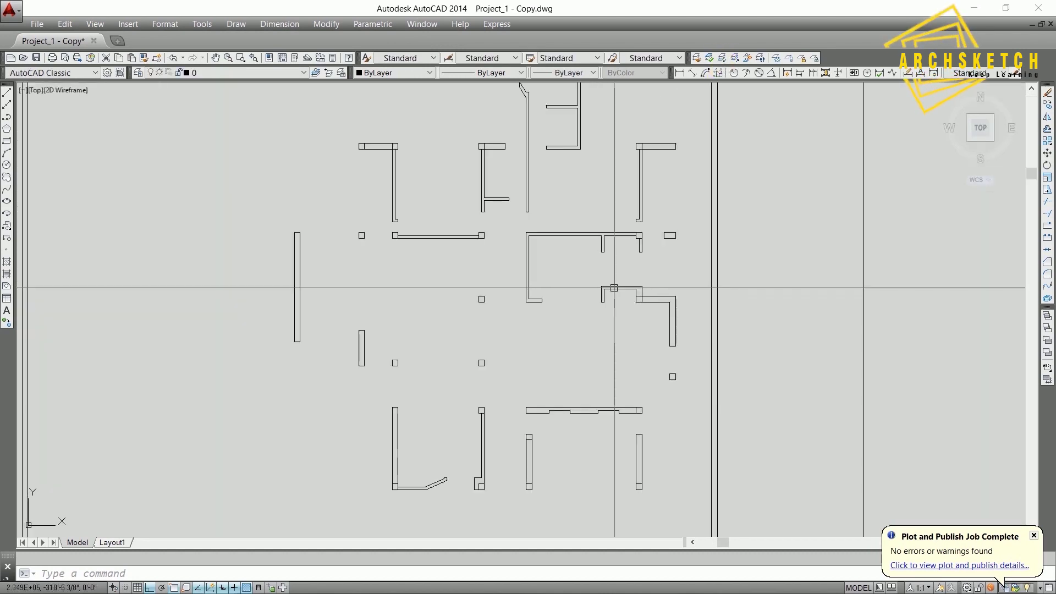
scroll(484, 235, up, 2)
scroll(495, 237, down, 2)
scroll(527, 247, down, 2)
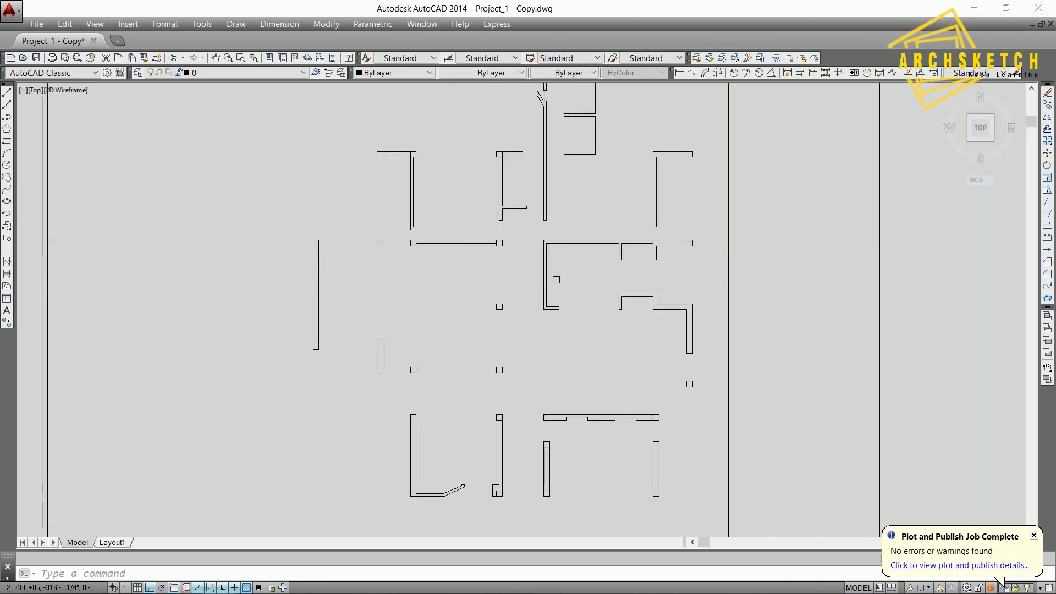
scroll(560, 255, down, 2)
scroll(560, 255, down, 3)
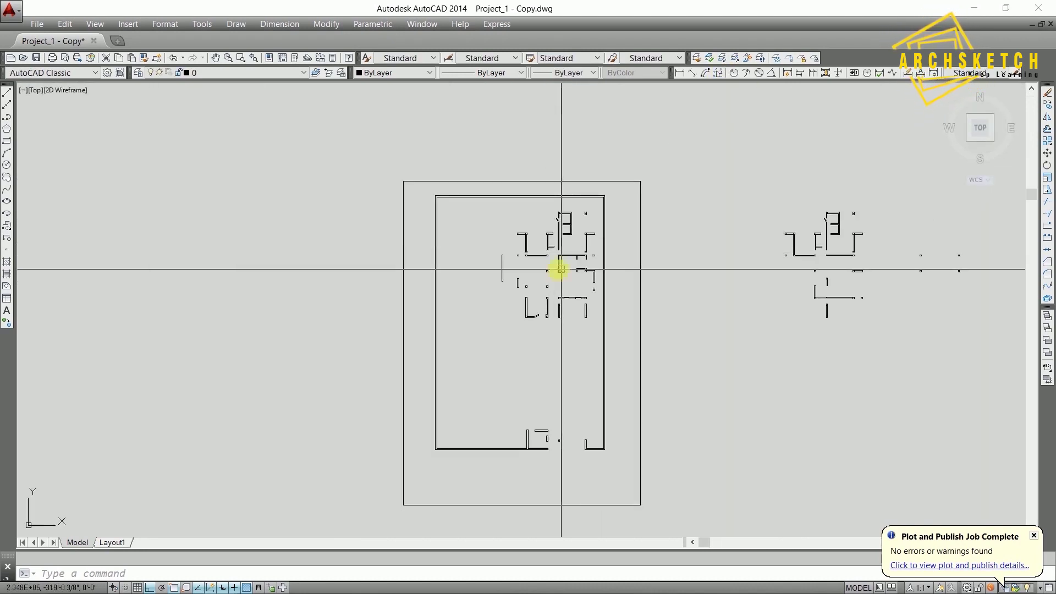
key(ctrl+p)
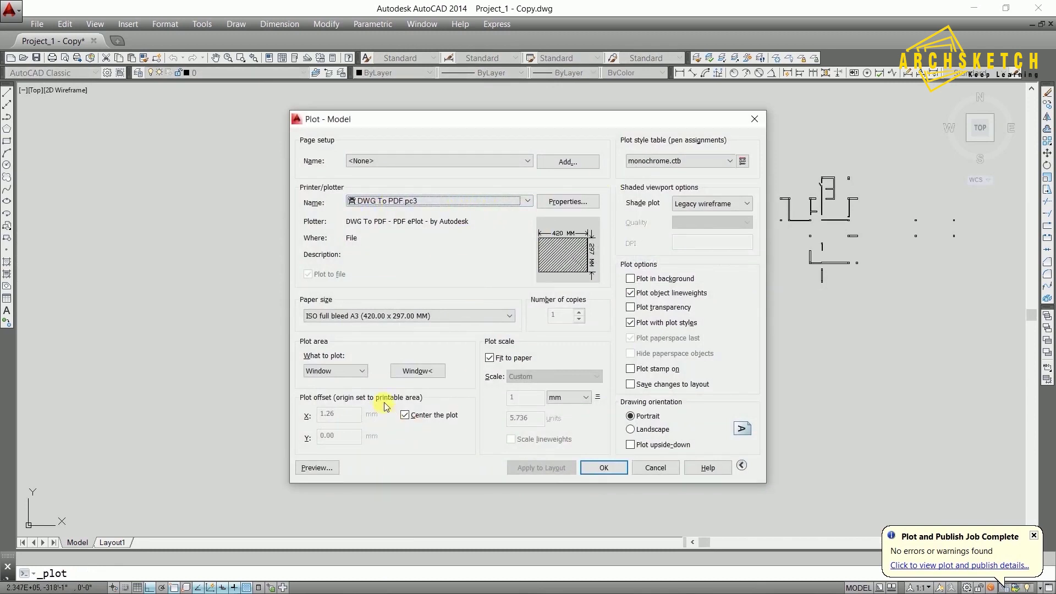
Window the walls-only sheet as the plot area
click(415, 371)
click(398, 146)
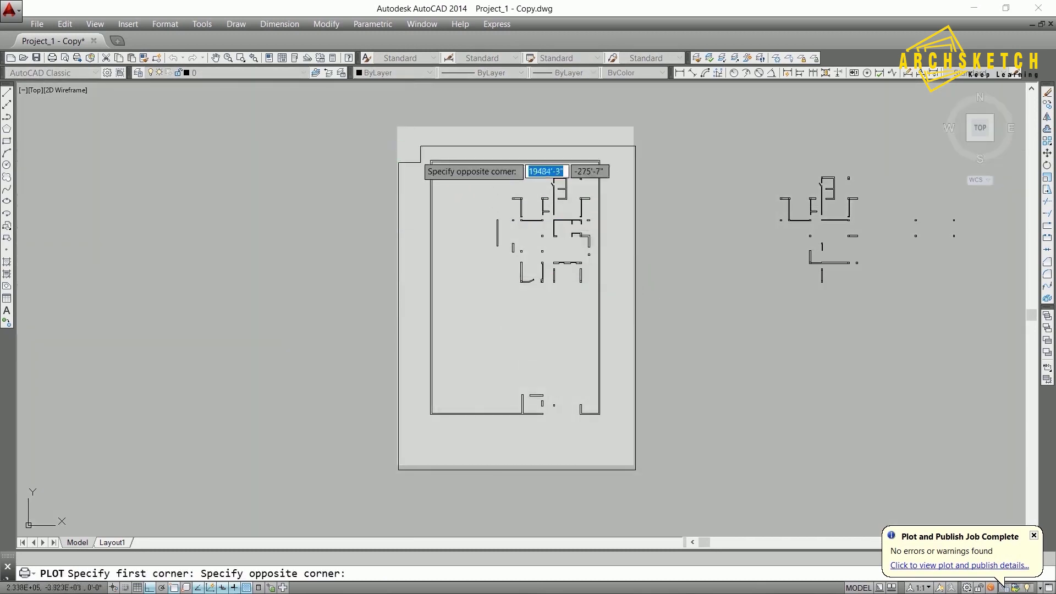
scroll(635, 469, up, 4)
click(660, 462)
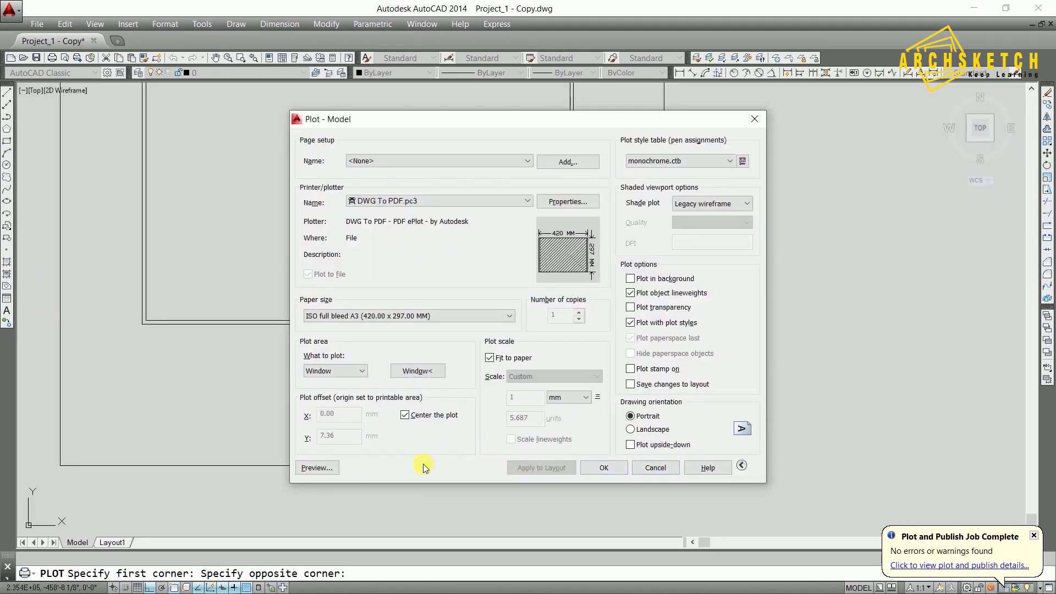
Preview and plot the sheet to WALL SECTION.pdf in the Supporting Folder
click(326, 471)
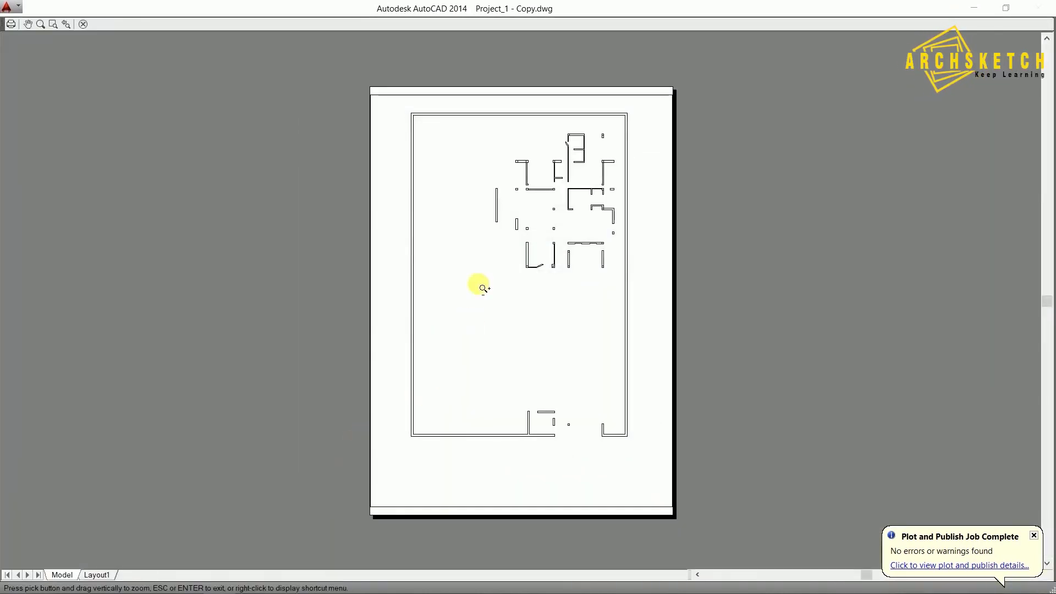
right_click(480, 286)
click(504, 305)
text(WALL SECTION)
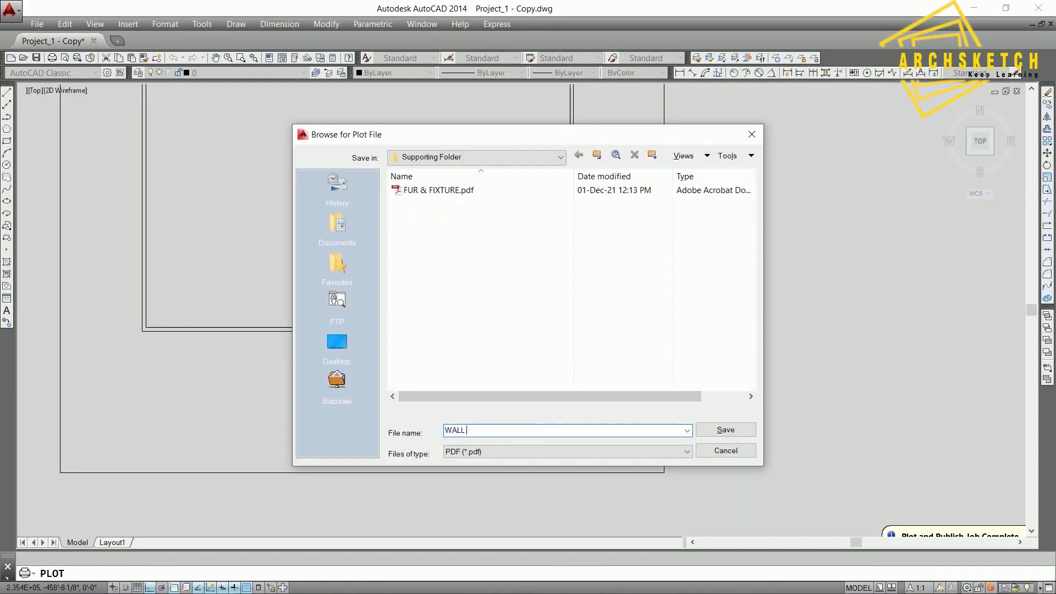
click(744, 436)
scroll(542, 274, down, 5)
scroll(542, 275, down, 2)
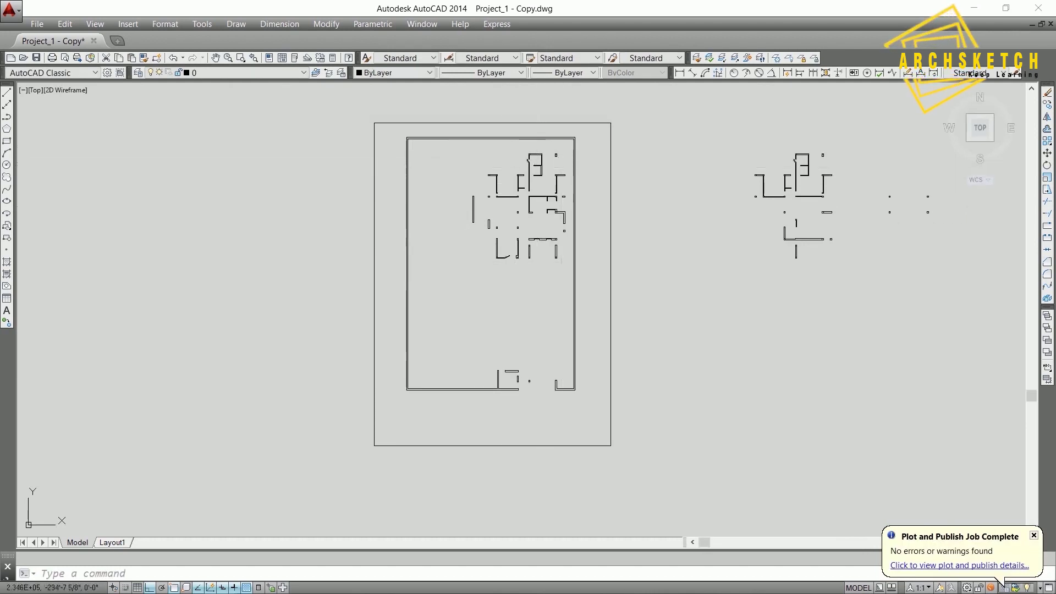
Freeze the furniture, door-and-window and wall-section layers with Layer Freeze
scroll(529, 197, up, 4)
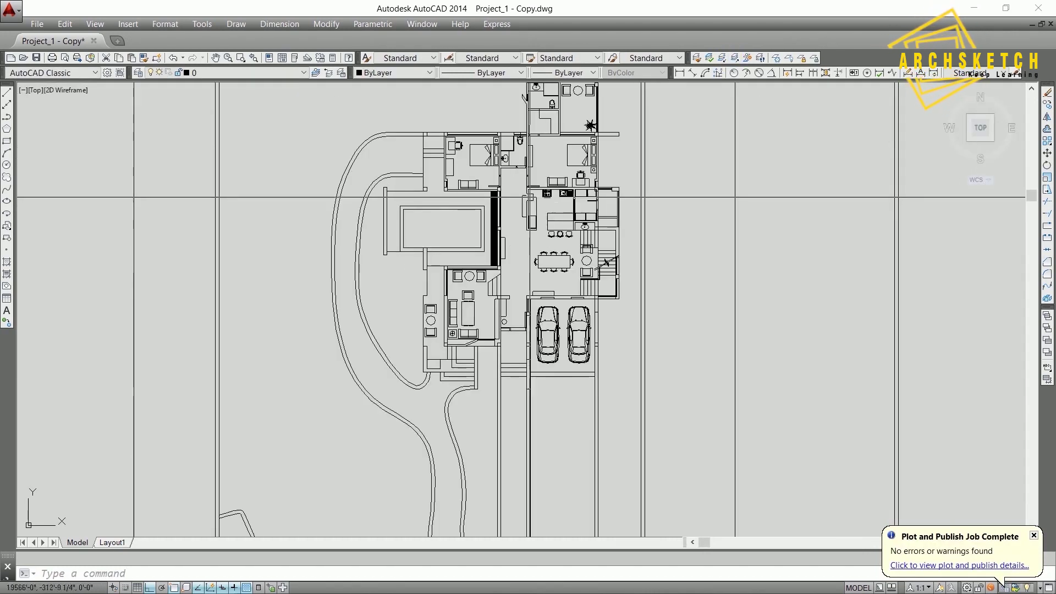
middle_drag(529, 196, 526, 235)
click(779, 58)
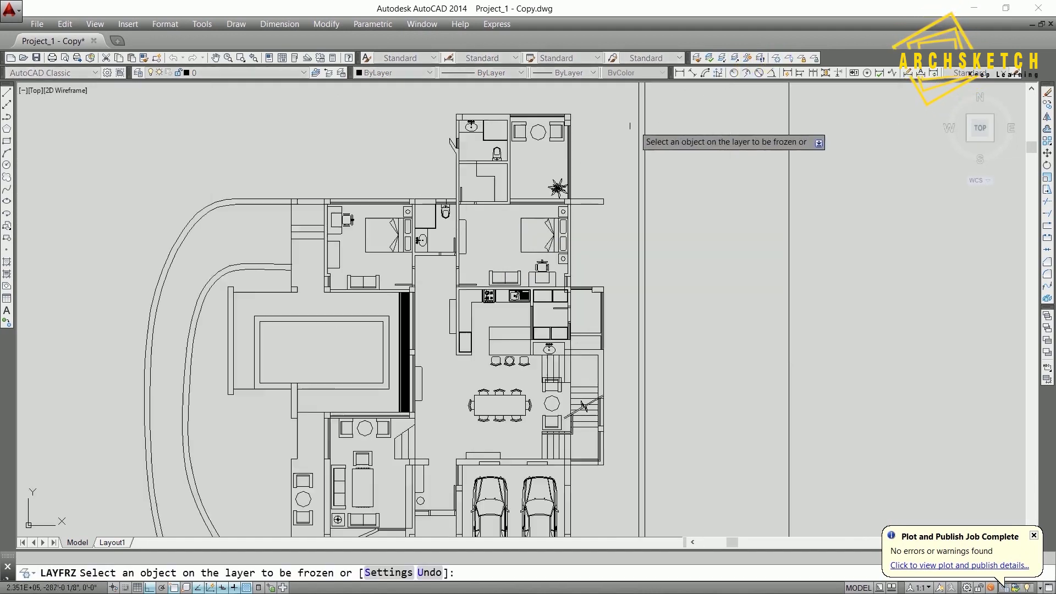
scroll(575, 121, up, 5)
scroll(525, 110, up, 3)
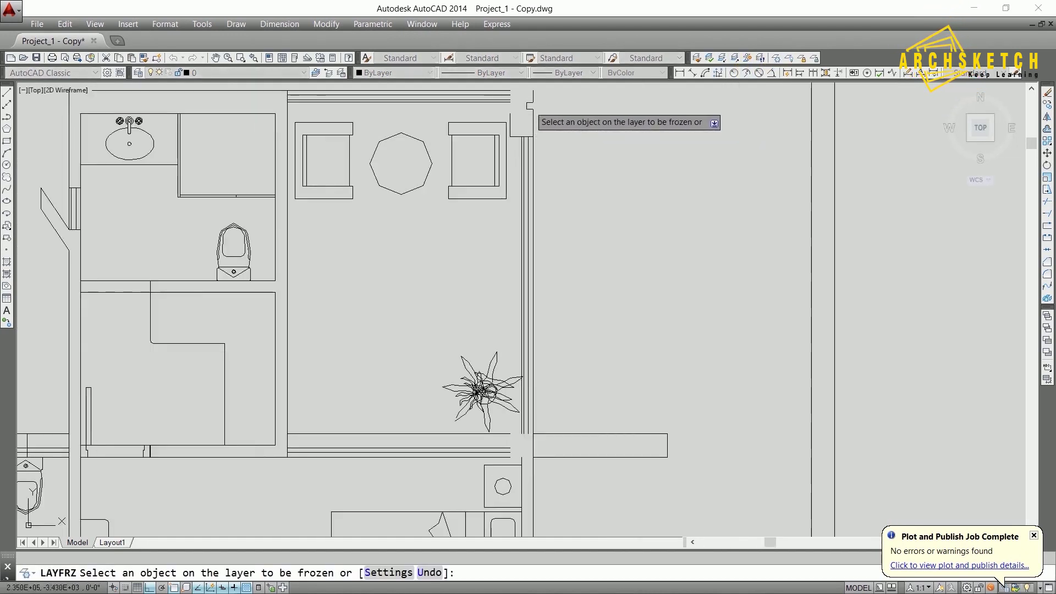
scroll(572, 117, down, 2)
scroll(572, 116, down, 6)
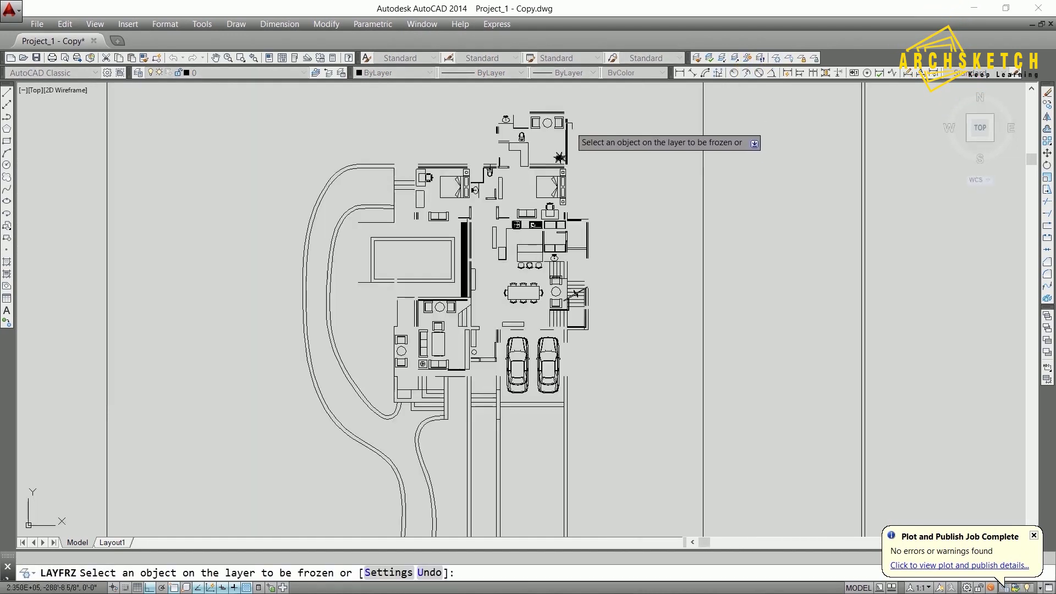
scroll(503, 168, up, 5)
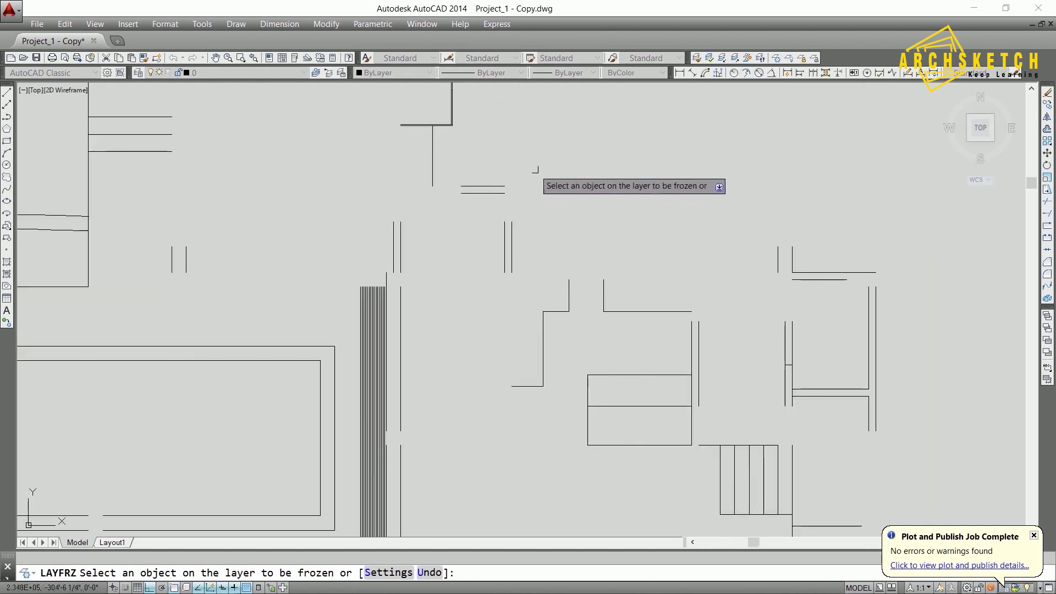
scroll(545, 181, down, 7)
scroll(558, 178, up, 2)
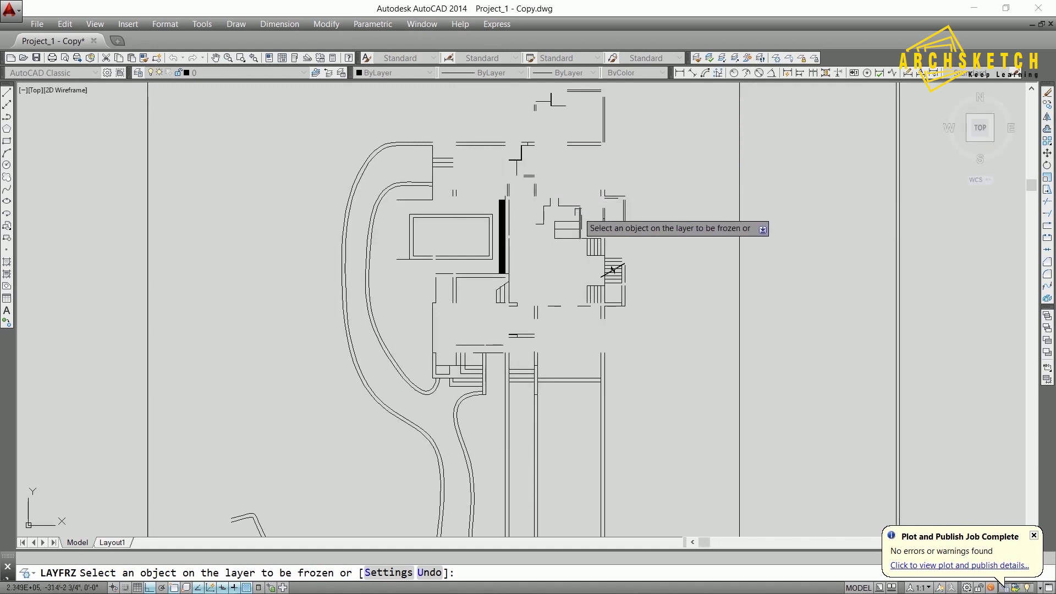
key(Escape)
Check the remaining layers in the layer dropdown, then bring up Plot with Ctrl+P
scroll(571, 219, down, 5)
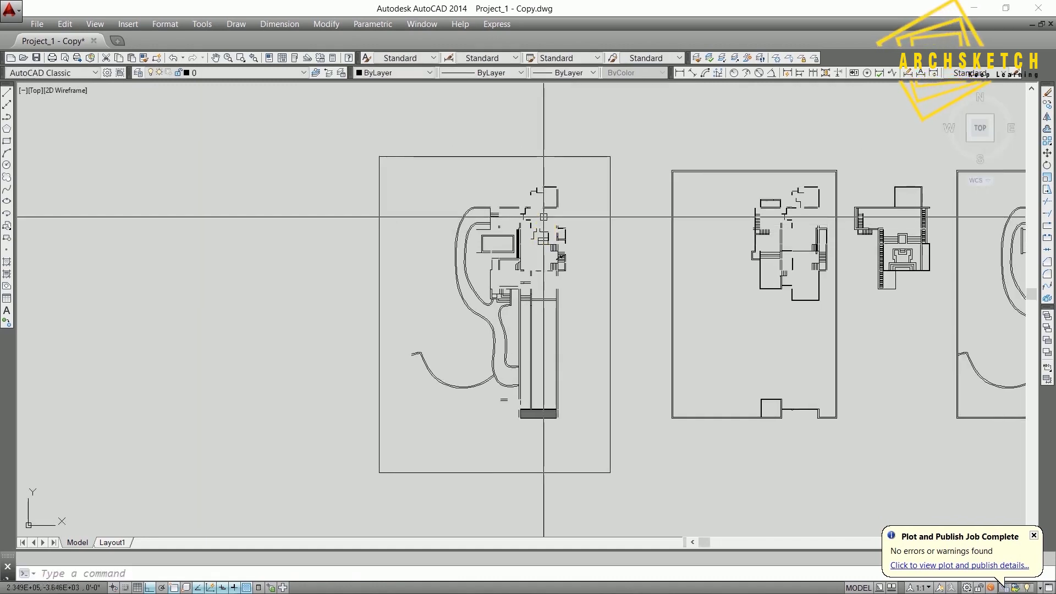
scroll(565, 216, up, 2)
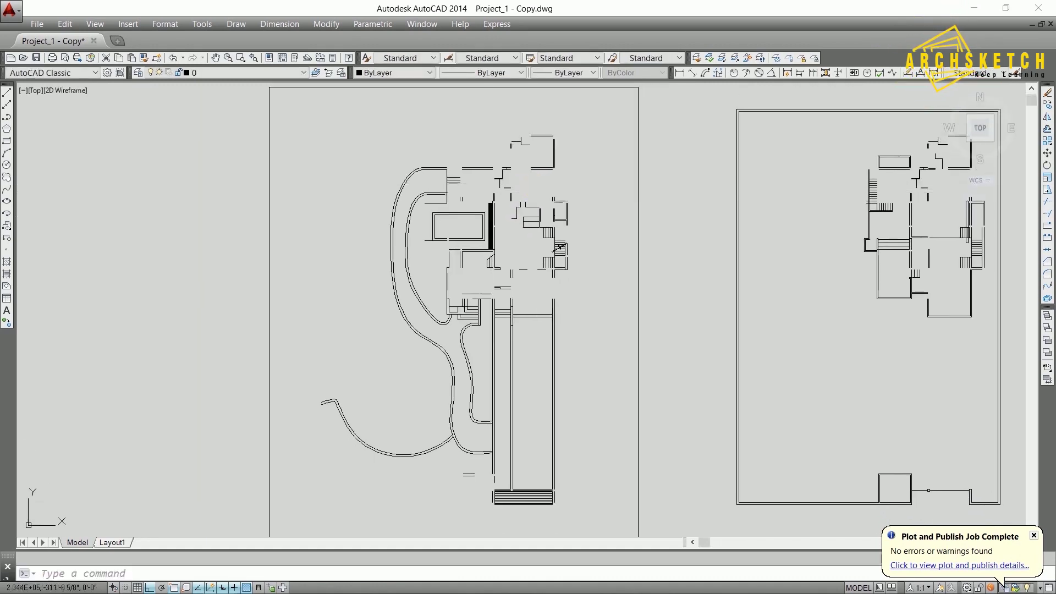
click(289, 75)
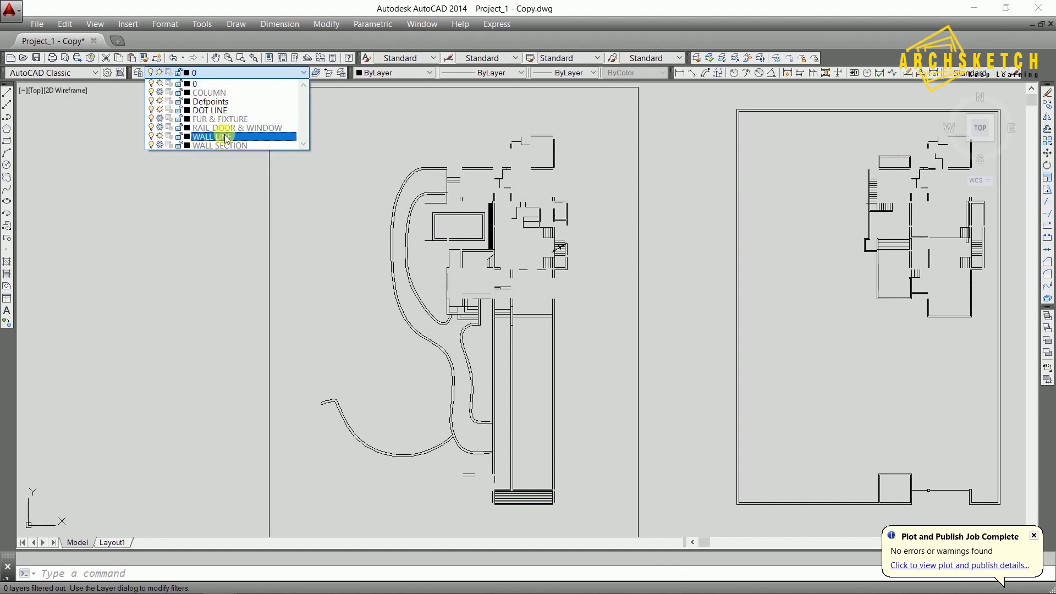
click(601, 294)
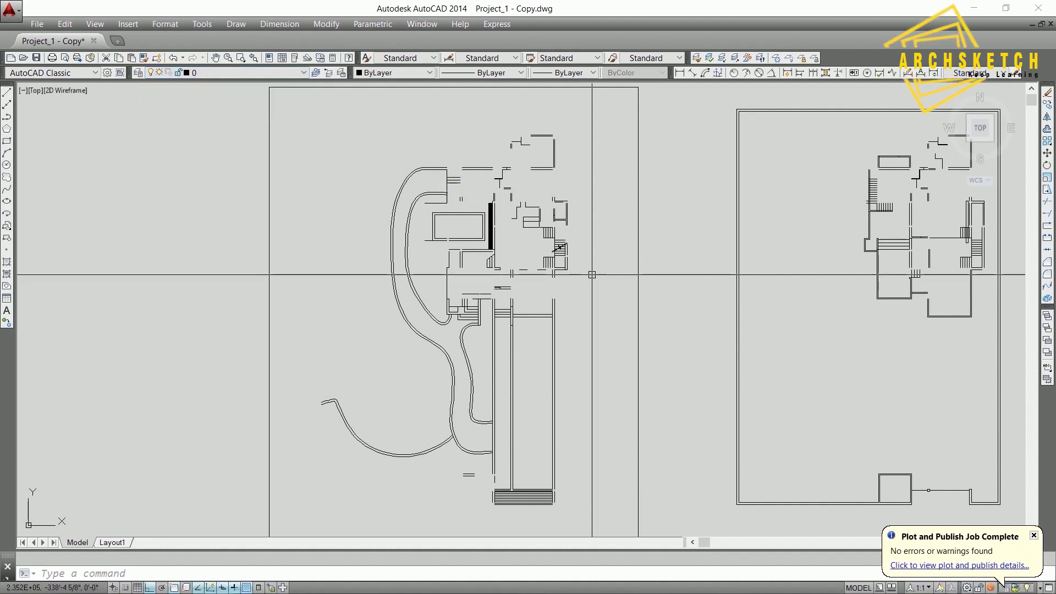
key(ctrl+p)
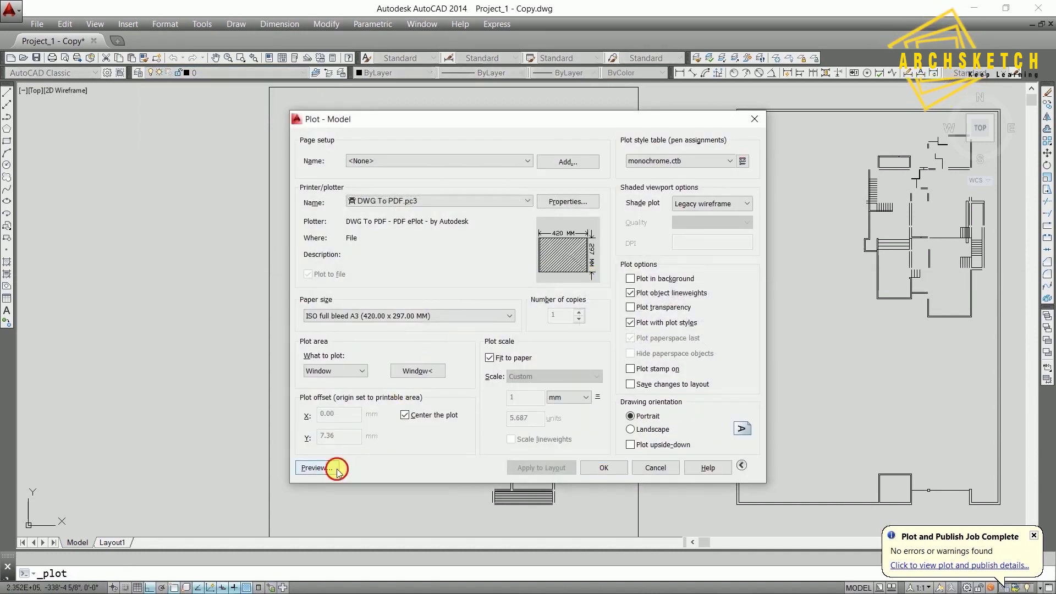
Preview the wall-lines sheet and plot it to WALL LINE.pdf in the Supporting Folder
click(336, 470)
right_click(515, 233)
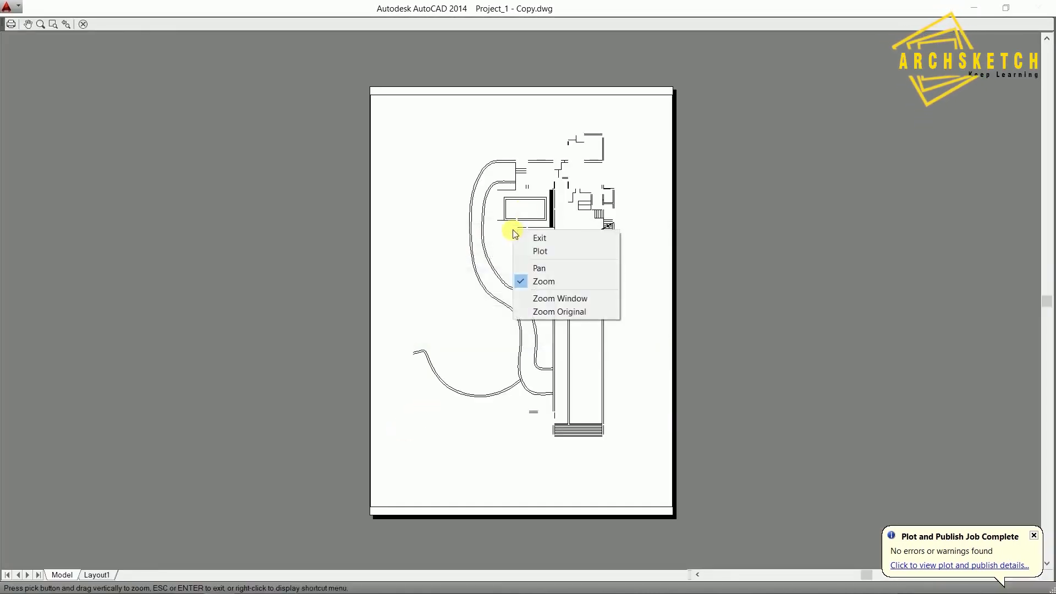
click(546, 252)
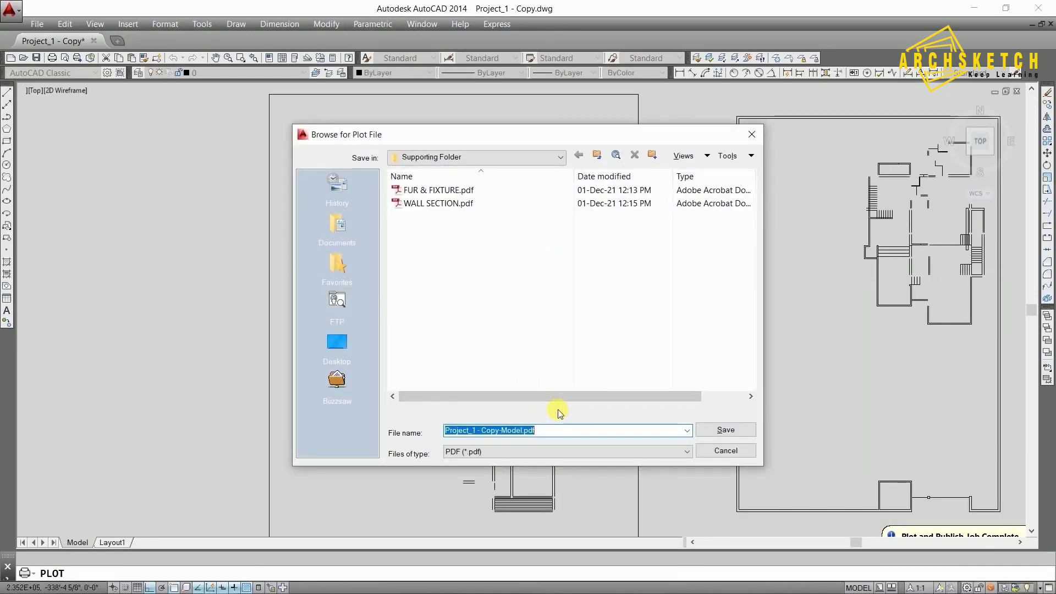
text(WALL LINE)
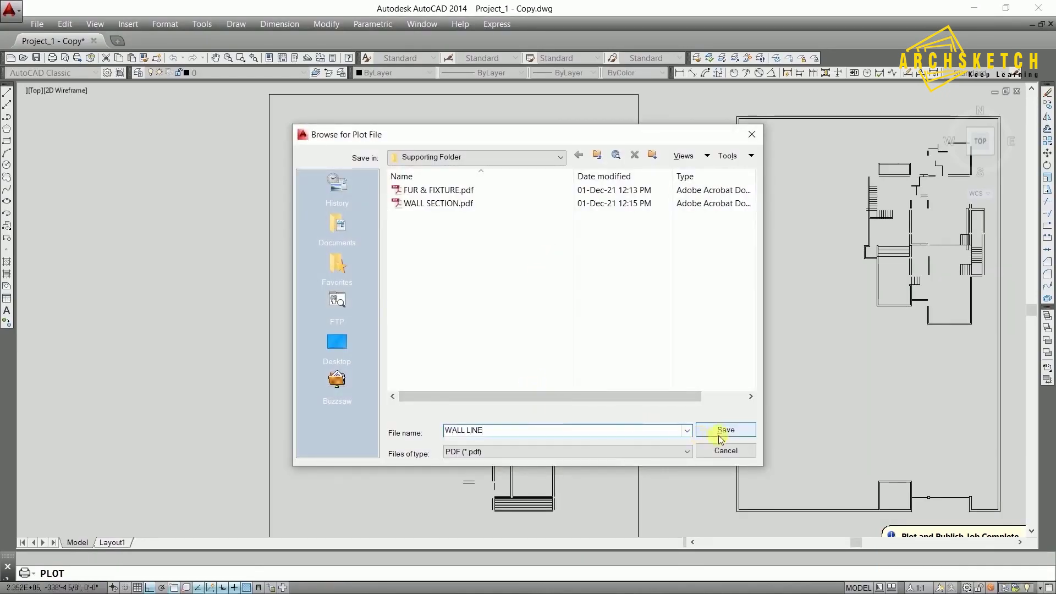
click(720, 435)
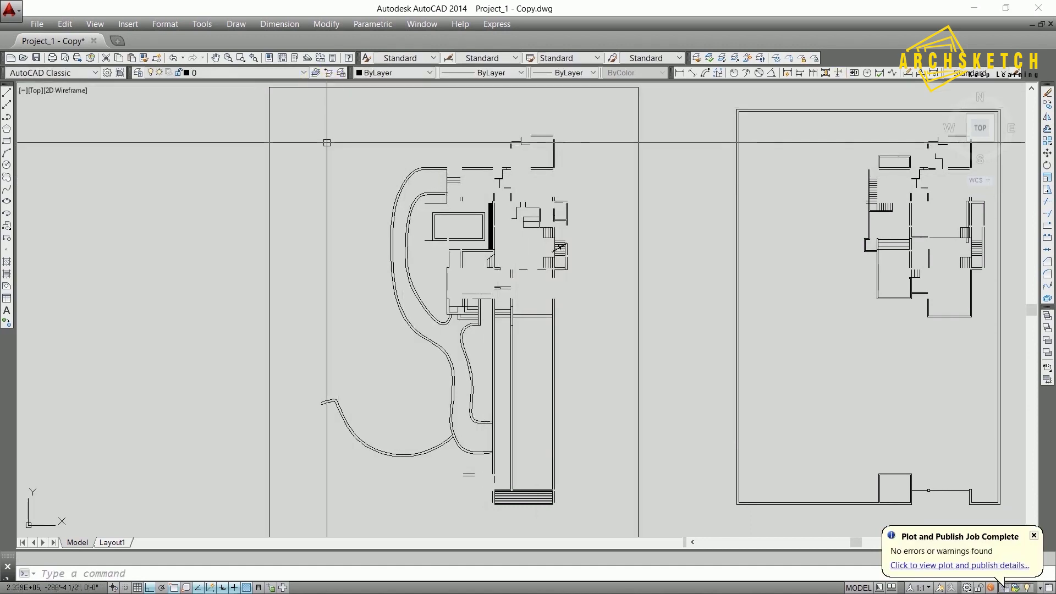
text(LA)
Select all eight layers in Layer Properties Manager, thaw them, and close the palette
key(Return)
key(ctrl+a)
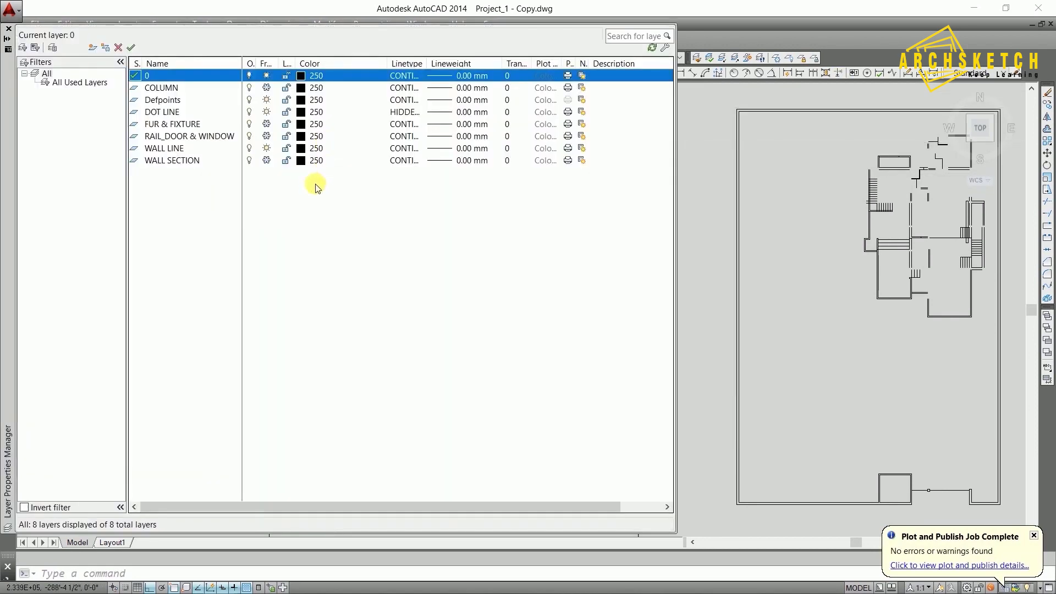
click(267, 135)
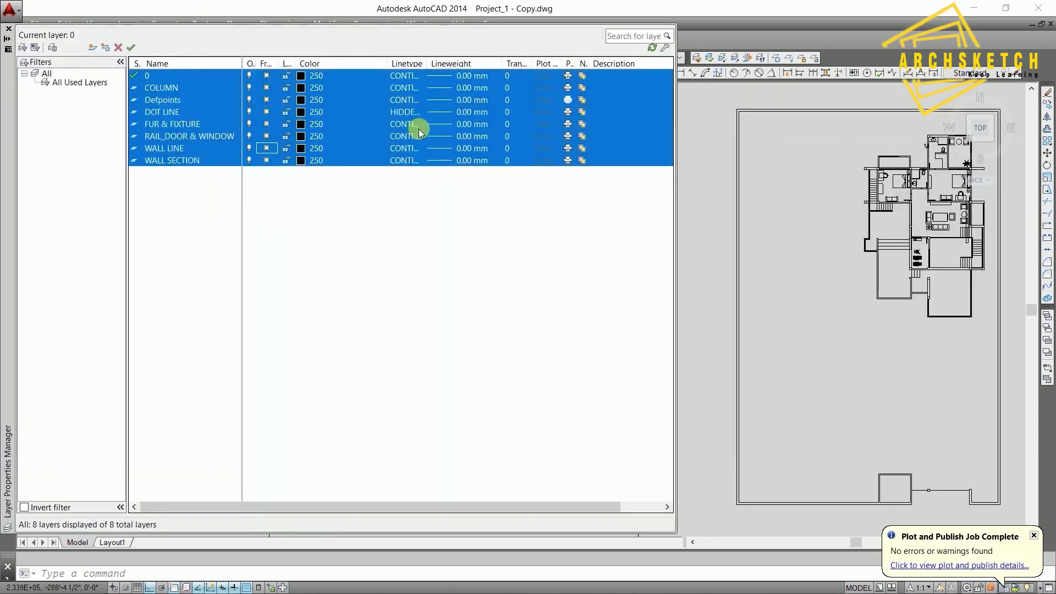
click(9, 29)
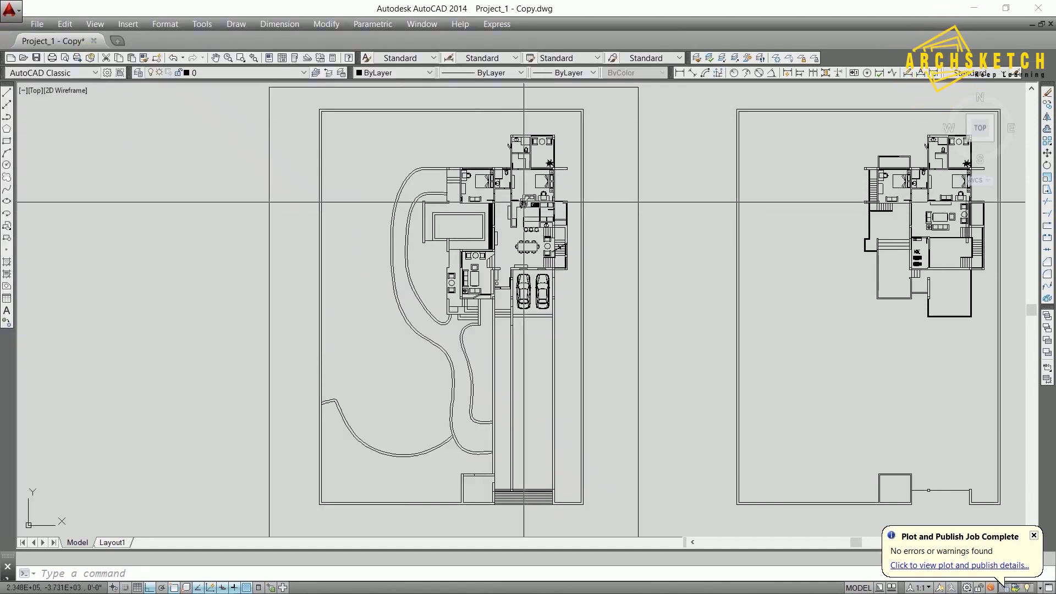
scroll(523, 196, up, 2)
scroll(523, 196, up, 2)
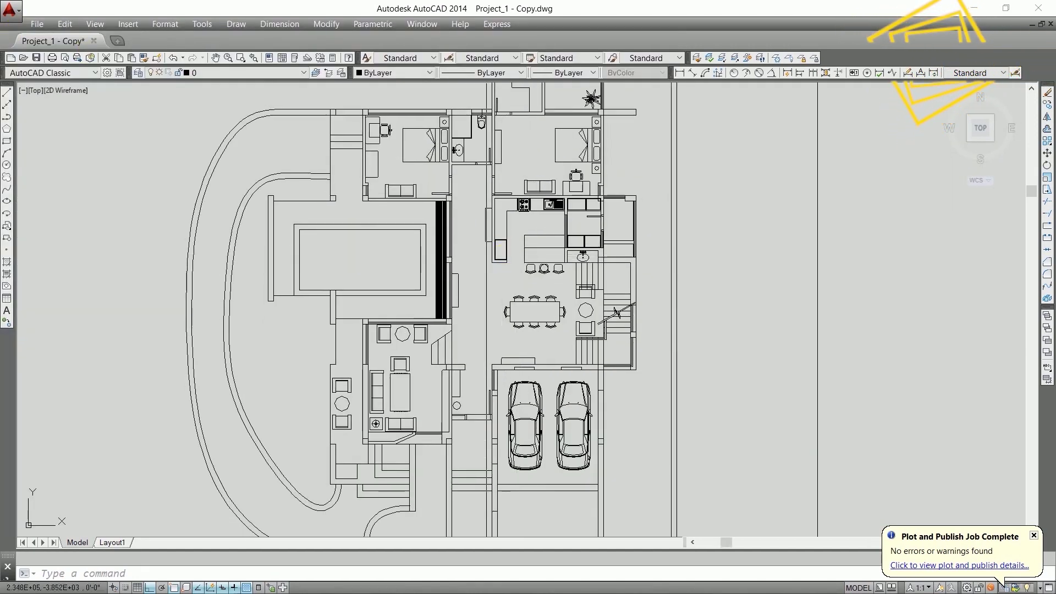
middle_drag(479, 284, 494, 262)
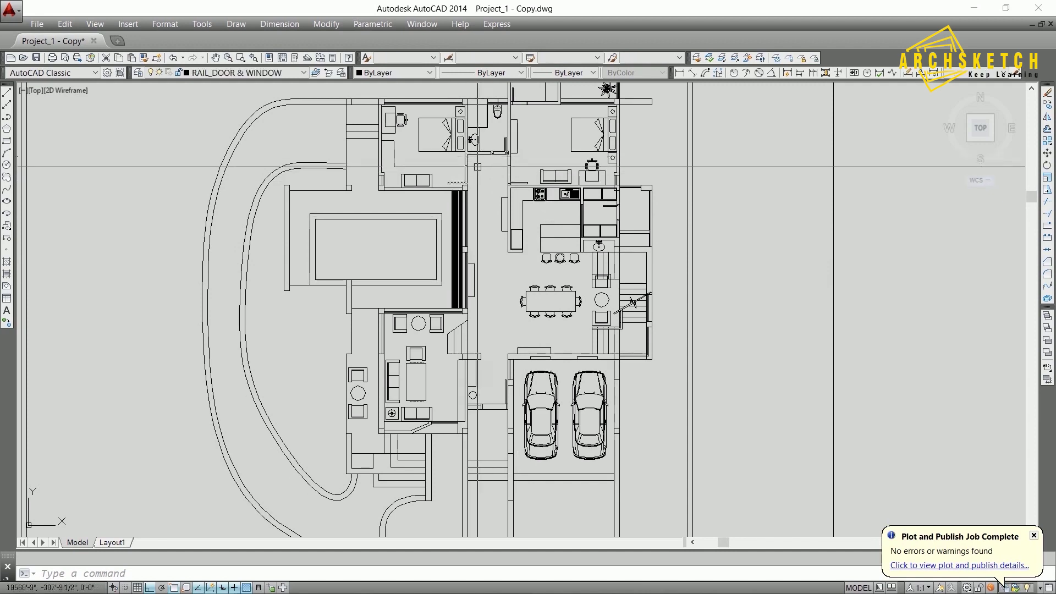
Isolate the RAIL_DOOR & WINDOW layer so only rail, door and window lines show
click(734, 59)
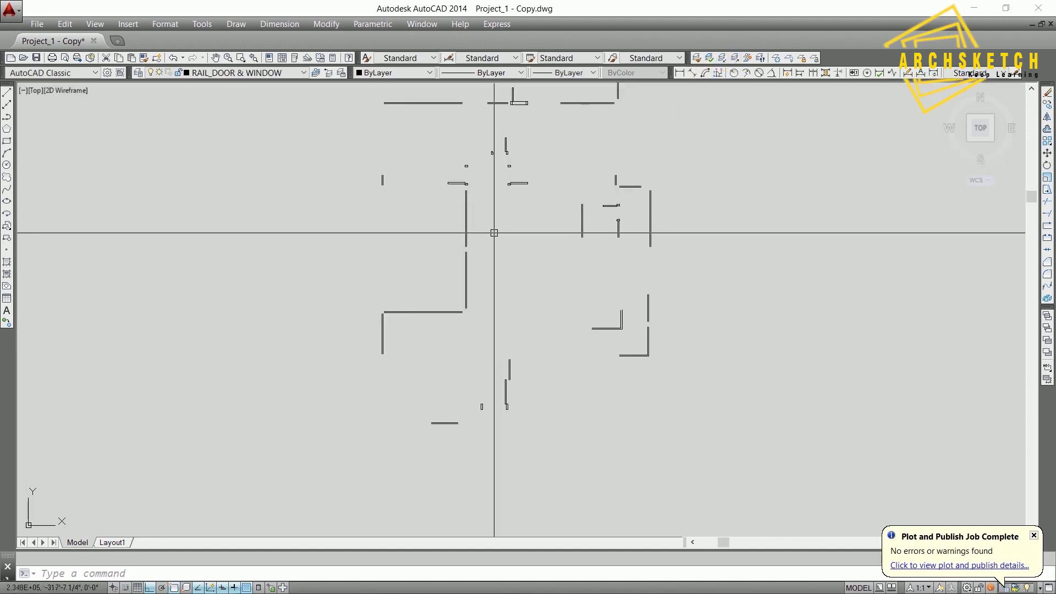
scroll(516, 220, down, 3)
scroll(530, 170, up, 5)
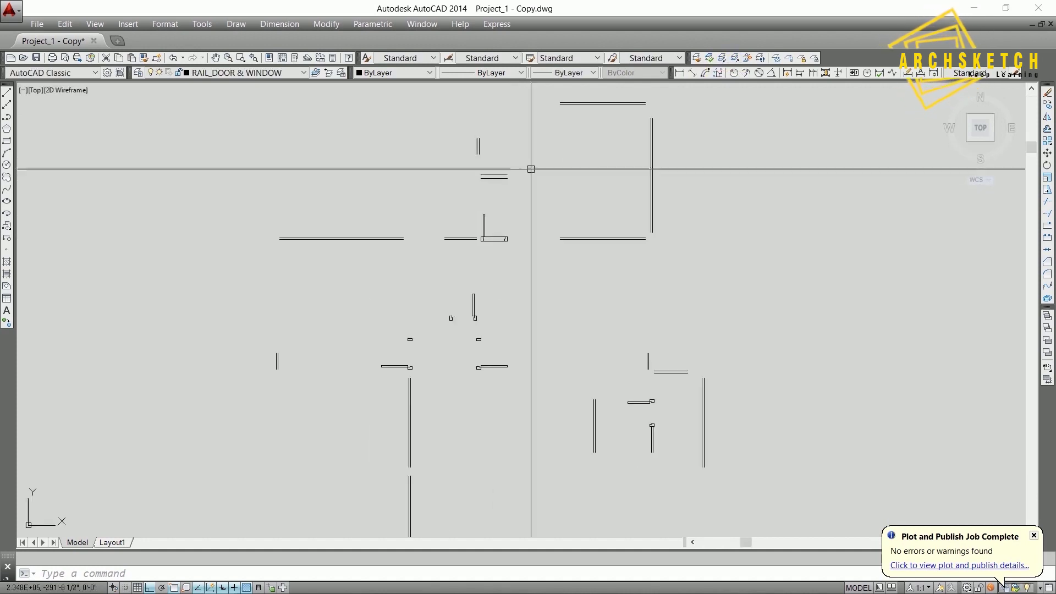
click(302, 72)
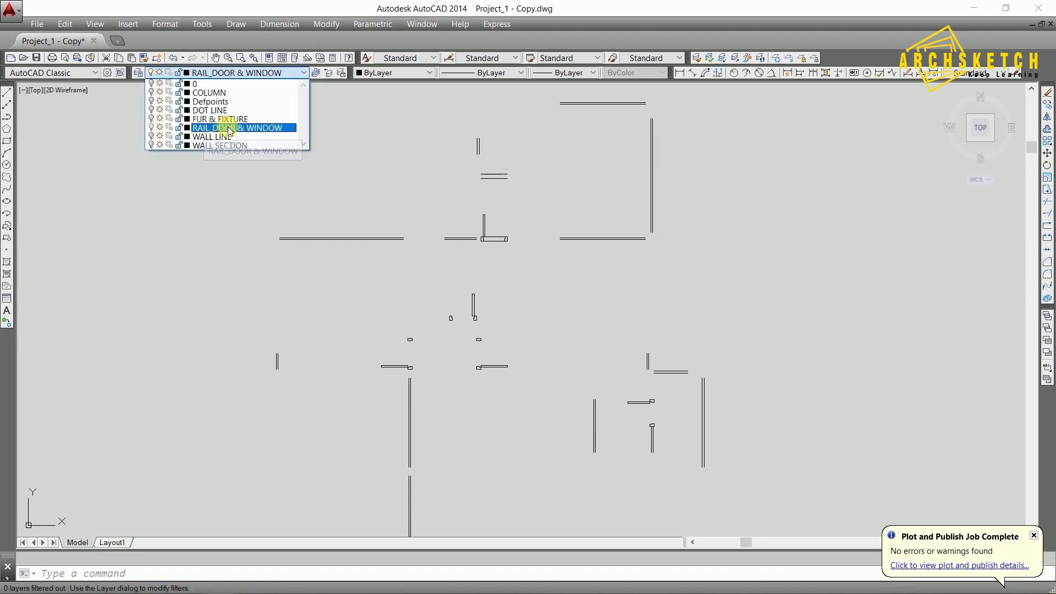
click(517, 199)
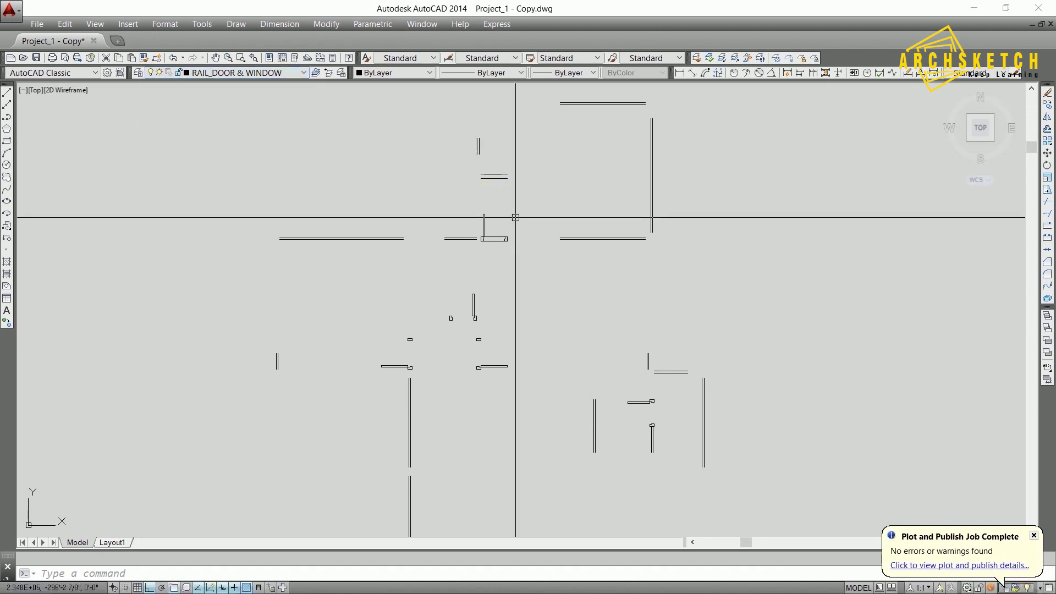
scroll(566, 194, down, 2)
scroll(566, 255, up, 2)
Turn layer 0 back on to show its outer reference box
scroll(573, 184, down, 3)
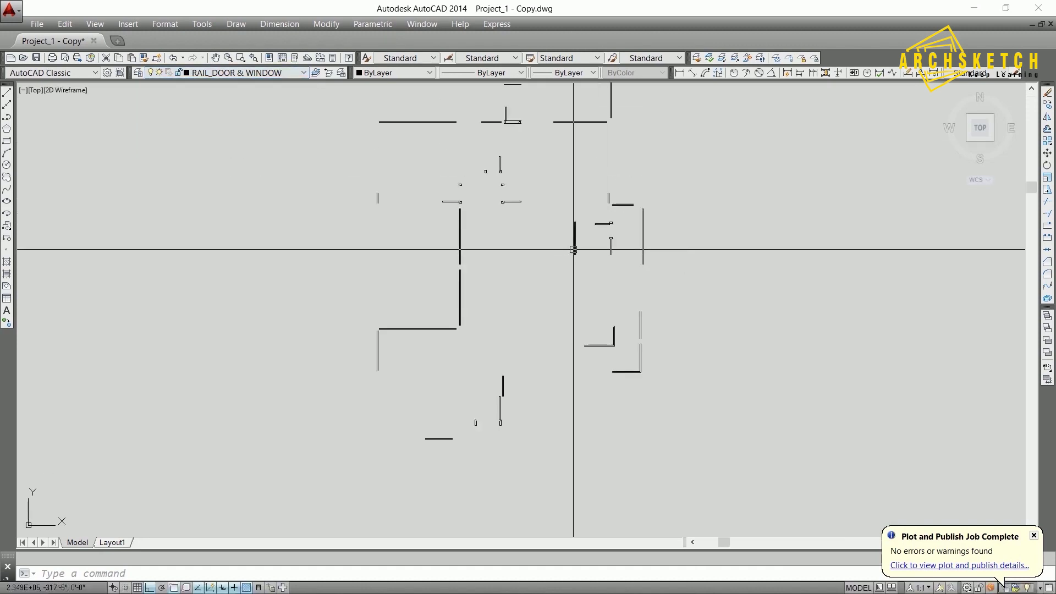
scroll(561, 189, down, 2)
middle_drag(561, 188, 462, 174)
click(264, 72)
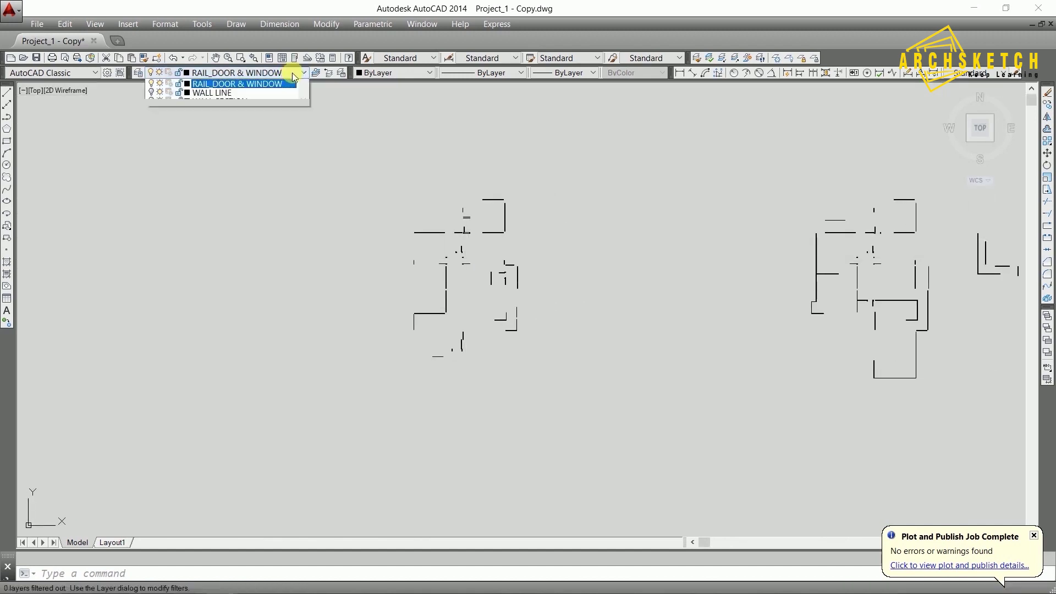
click(152, 84)
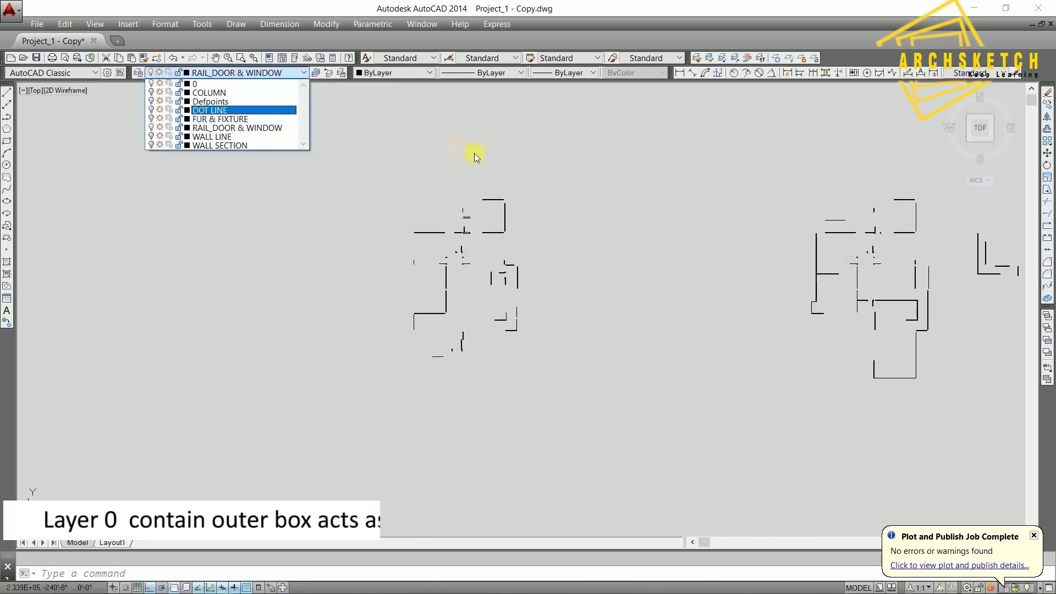
click(472, 160)
scroll(550, 201, down, 2)
scroll(541, 193, down, 2)
scroll(538, 194, up, 2)
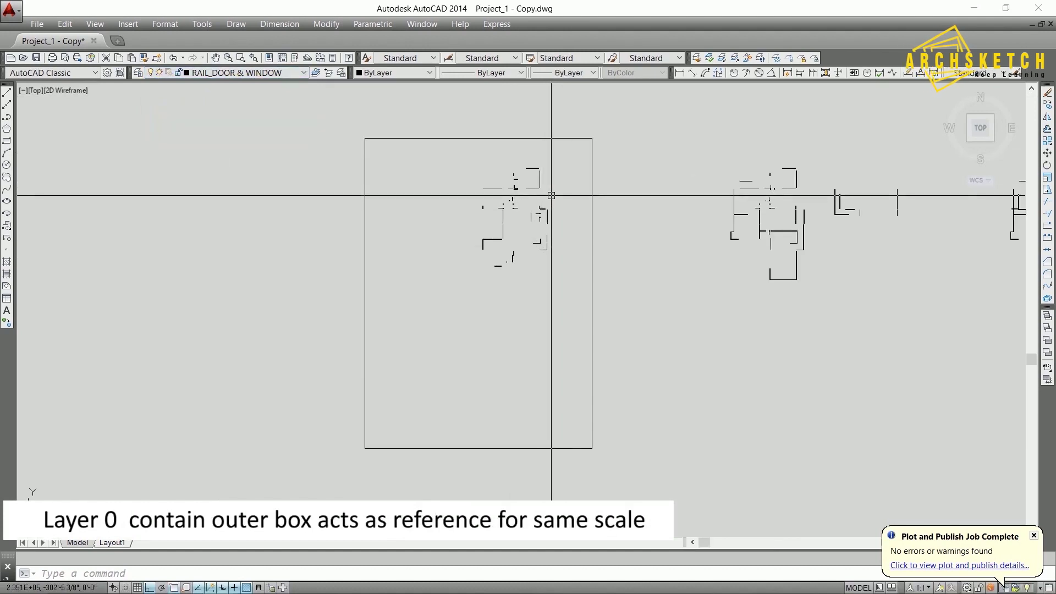
Plot the previewed sheet to Door & Window.pdf, then quit AutoCAD saving drawing changes
key(ctrl+p)
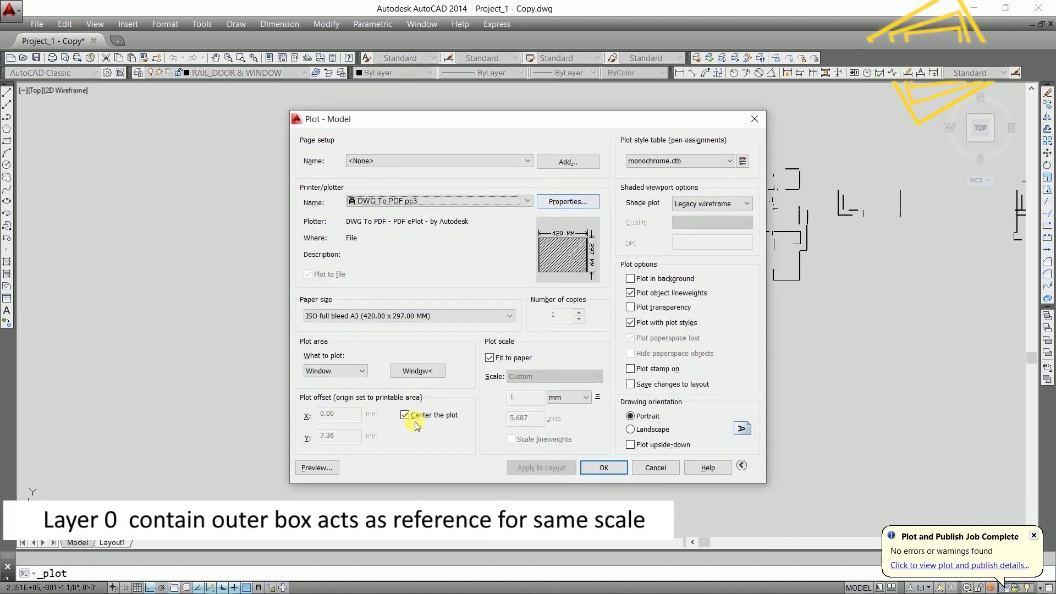
click(315, 467)
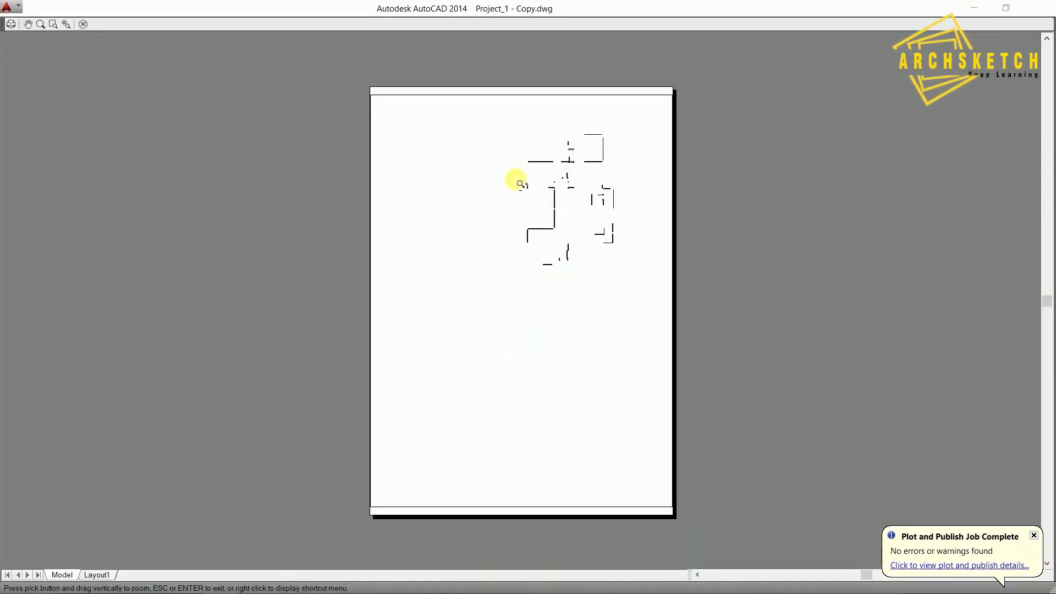
right_click(492, 189)
click(523, 213)
text(Door & Window)
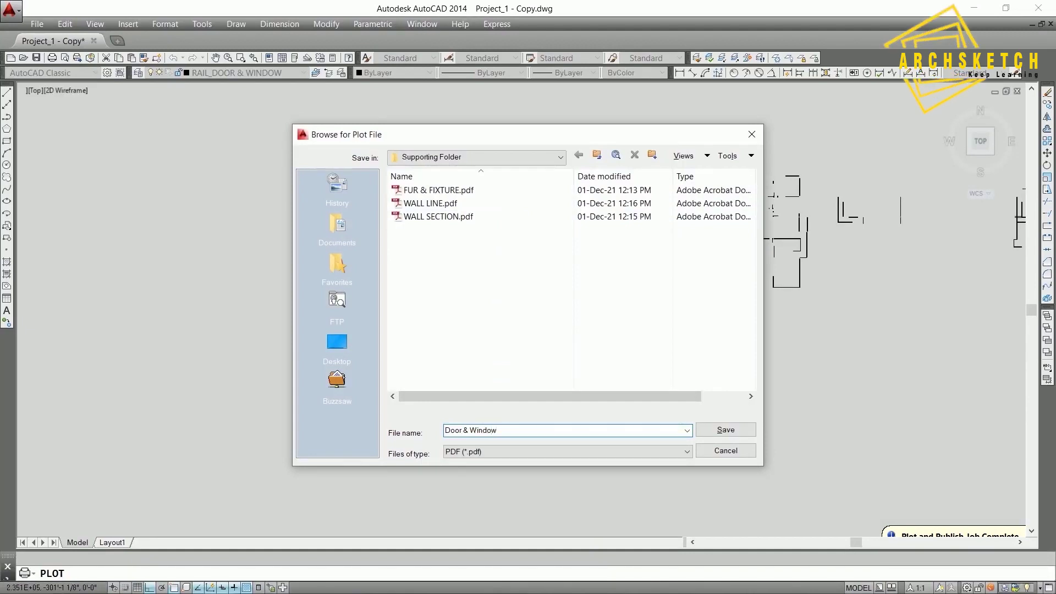
click(720, 433)
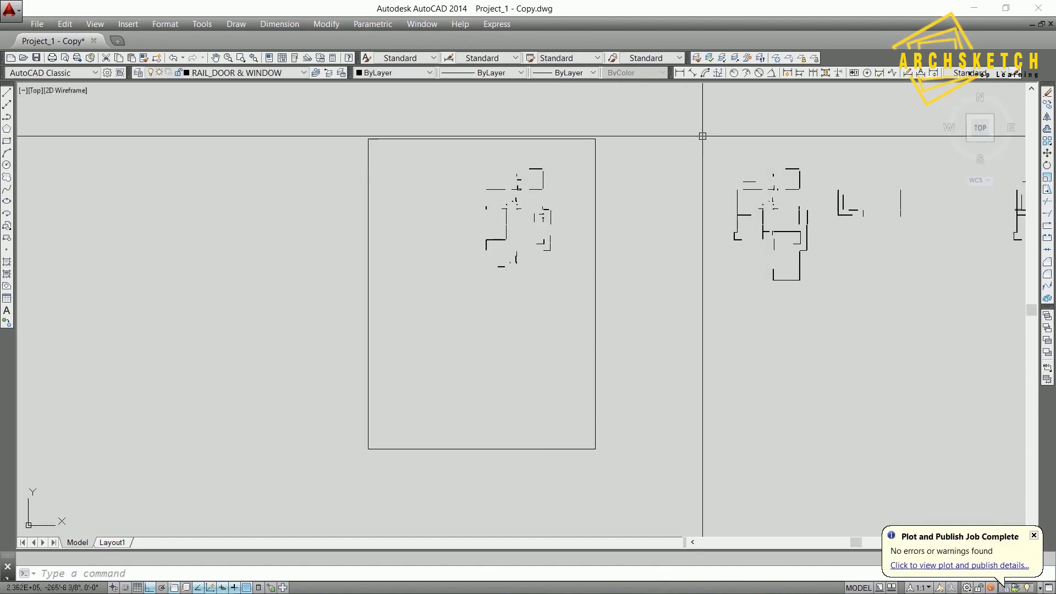
click(1035, 10)
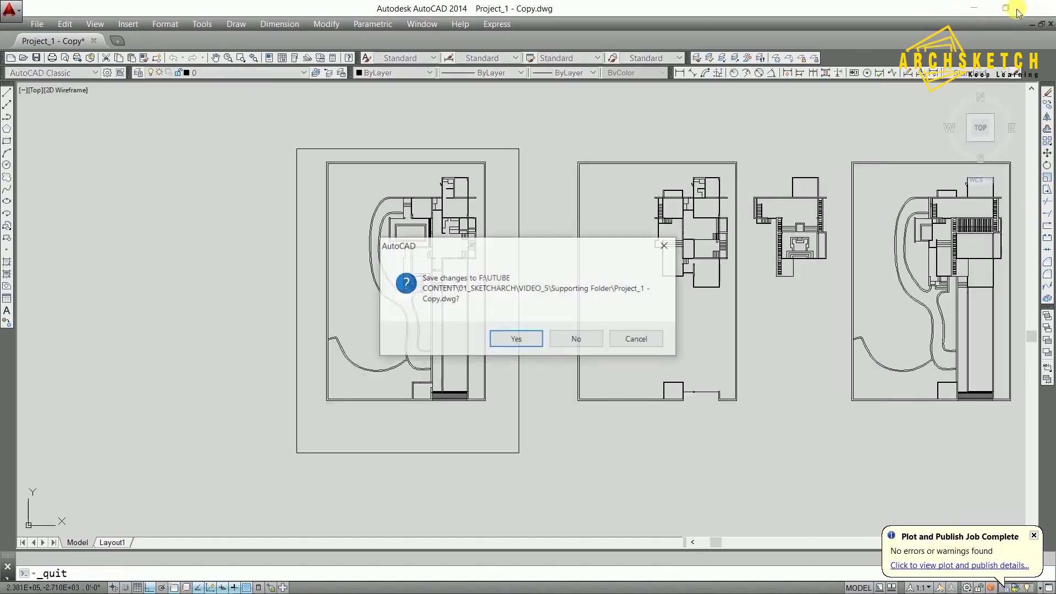
click(533, 344)
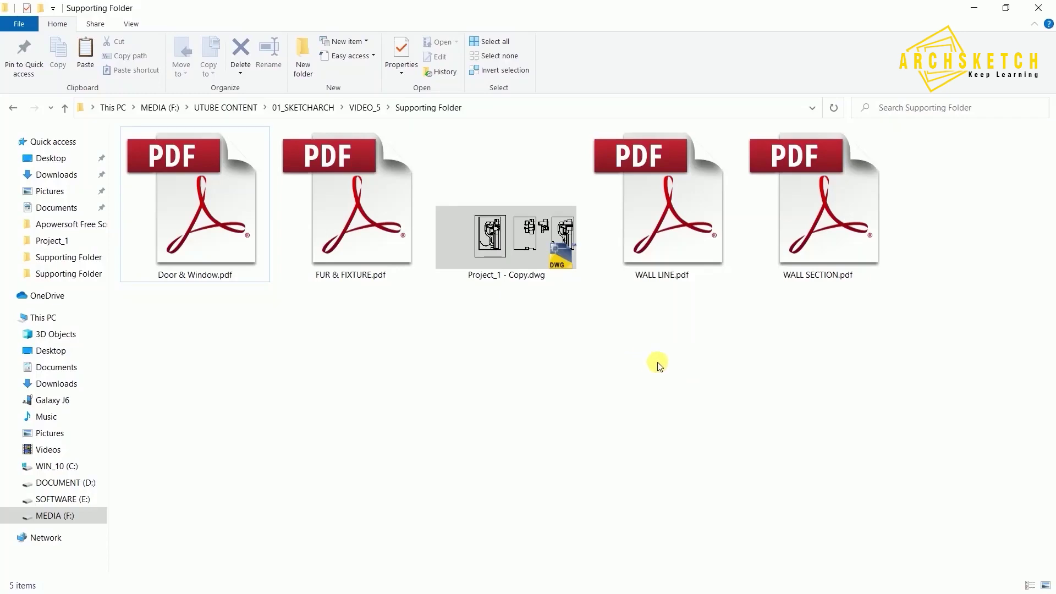
Open WALL SECTION.pdf in Adobe Reader, zoom in to check it, and close it
double_click(822, 245)
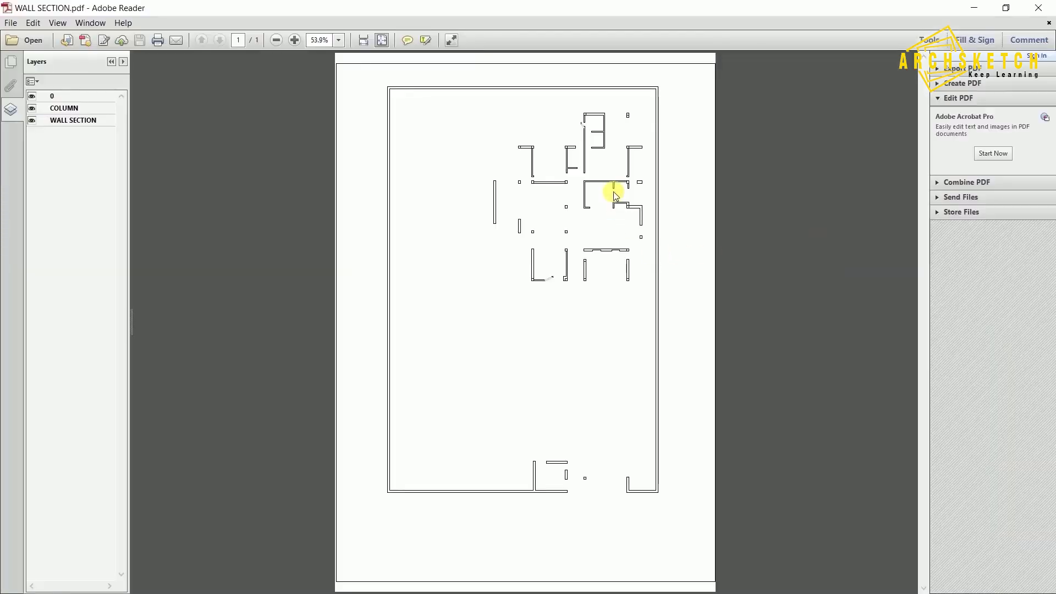
ctrl+scroll(610, 189, up, 1)
ctrl+scroll(715, 147, up, 1)
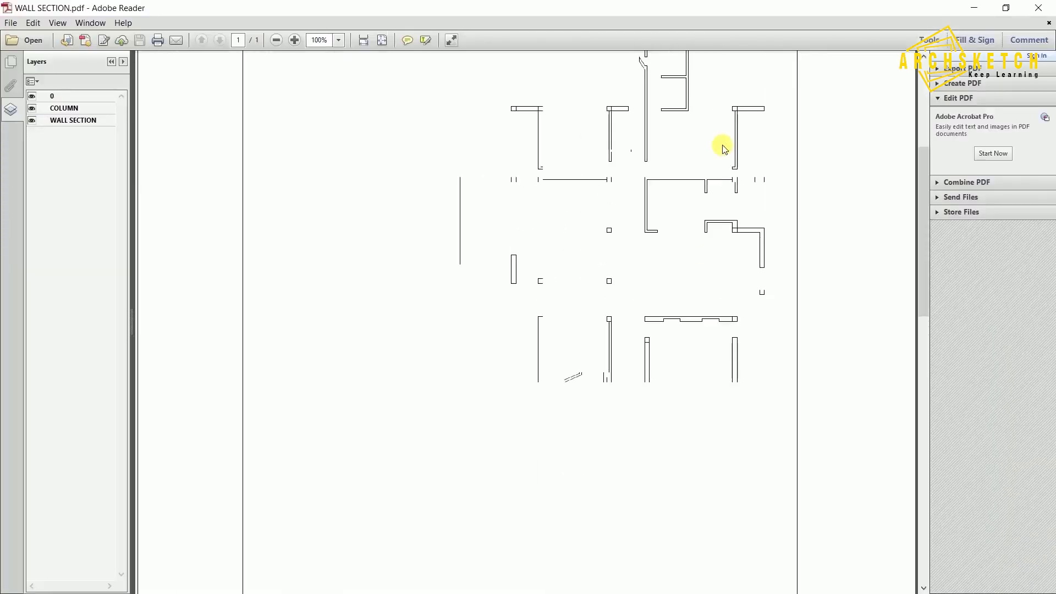
ctrl+scroll(697, 137, up, 1)
ctrl+scroll(639, 169, up, 1)
ctrl+scroll(639, 169, up, 1)
ctrl+scroll(633, 89, up, 1)
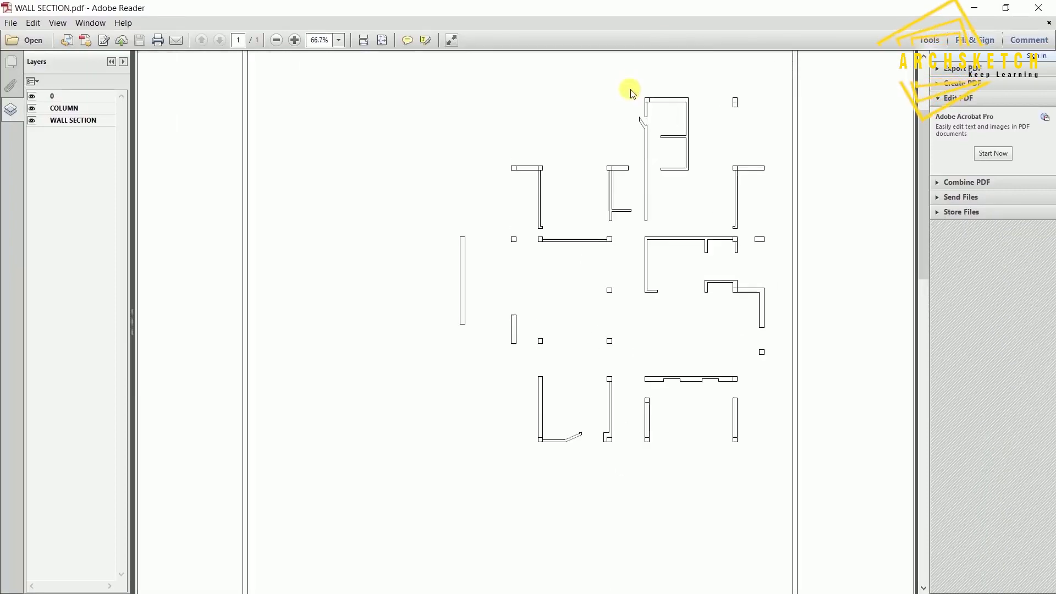
ctrl+scroll(701, 154, up, 1)
ctrl+scroll(562, 157, down, 2)
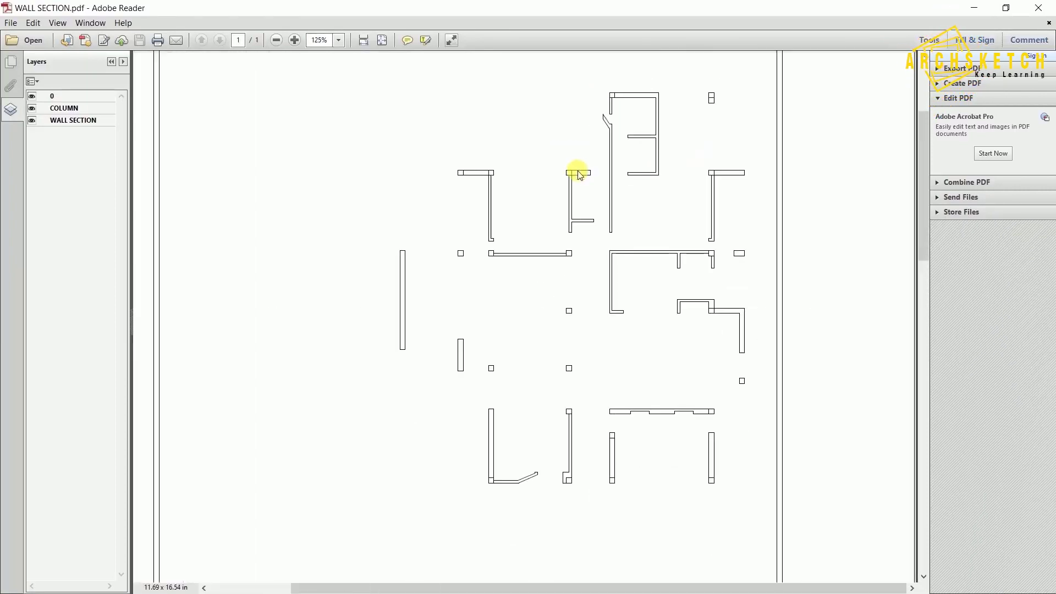
click(1038, 12)
Open WALL LINE.pdf, zoom in to check it, and close Adobe Reader
double_click(669, 246)
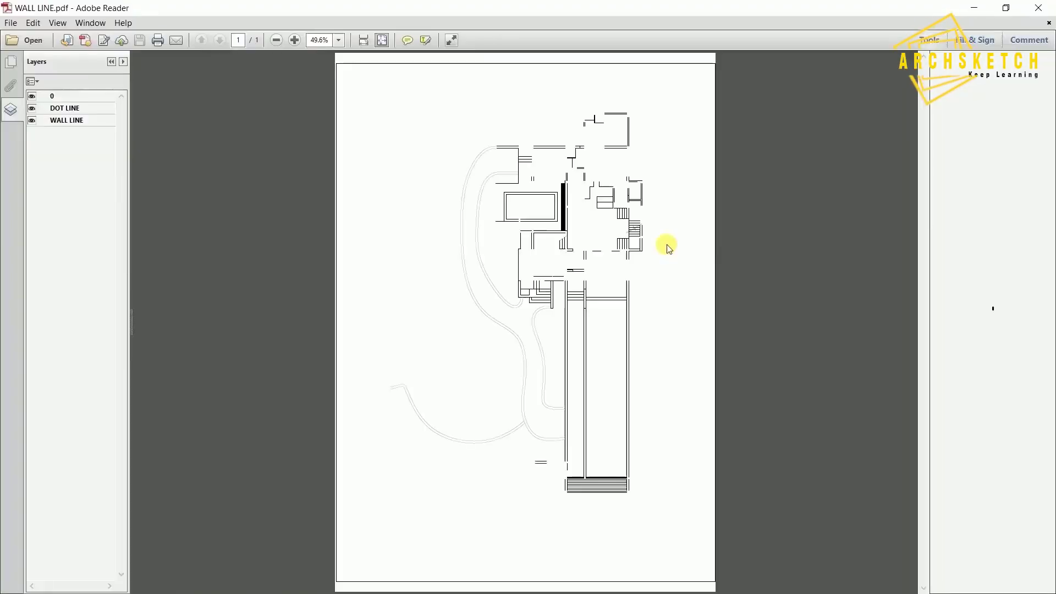
ctrl+scroll(543, 275, up, 1)
ctrl+scroll(572, 214, up, 1)
ctrl+scroll(616, 137, up, 1)
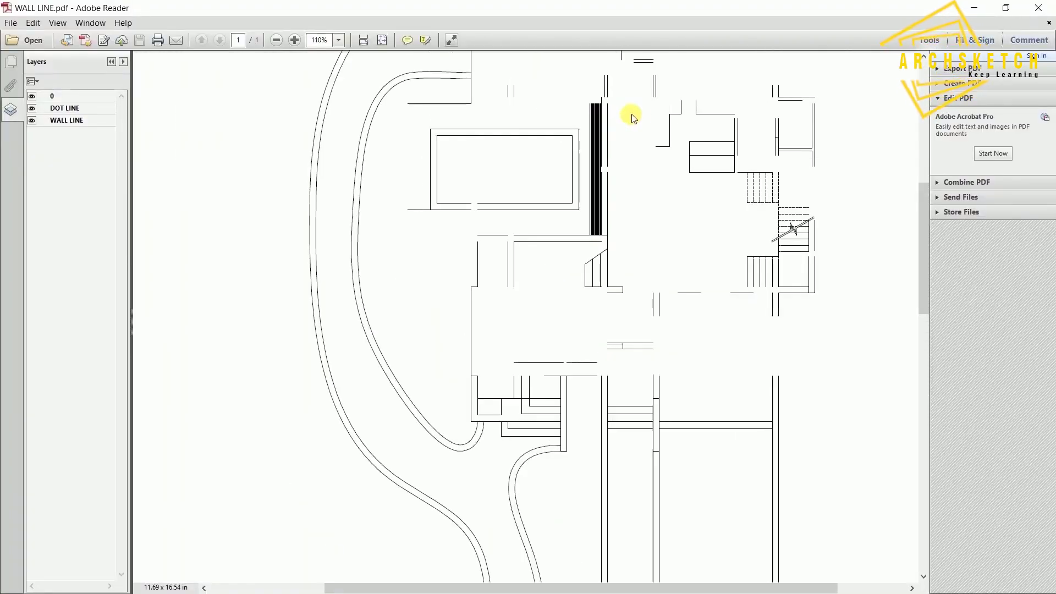
ctrl+scroll(649, 118, up, 1)
ctrl+scroll(632, 154, down, 2)
ctrl+scroll(596, 195, down, 1)
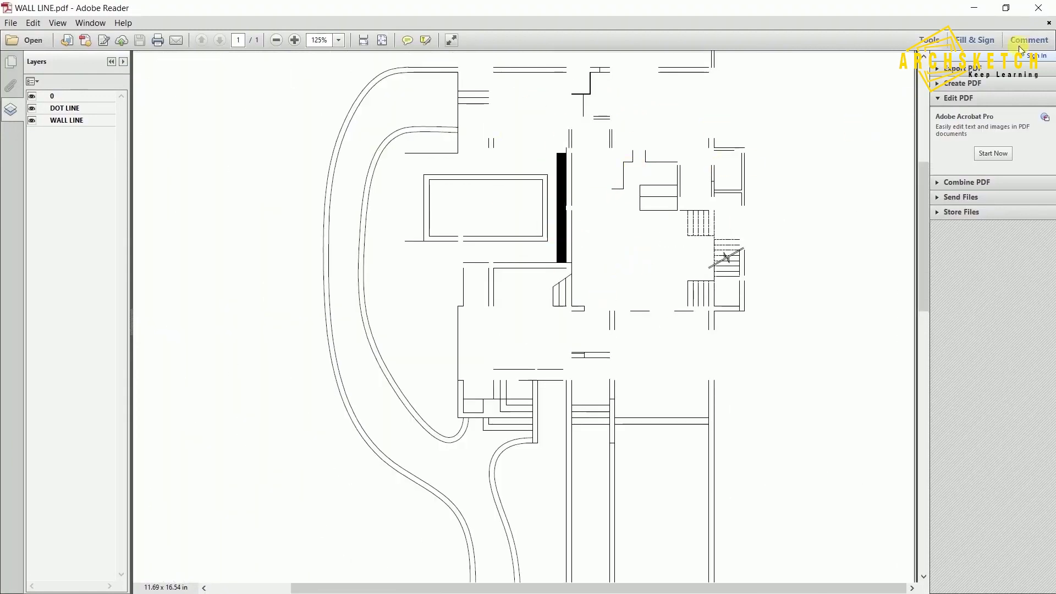
click(1037, 11)
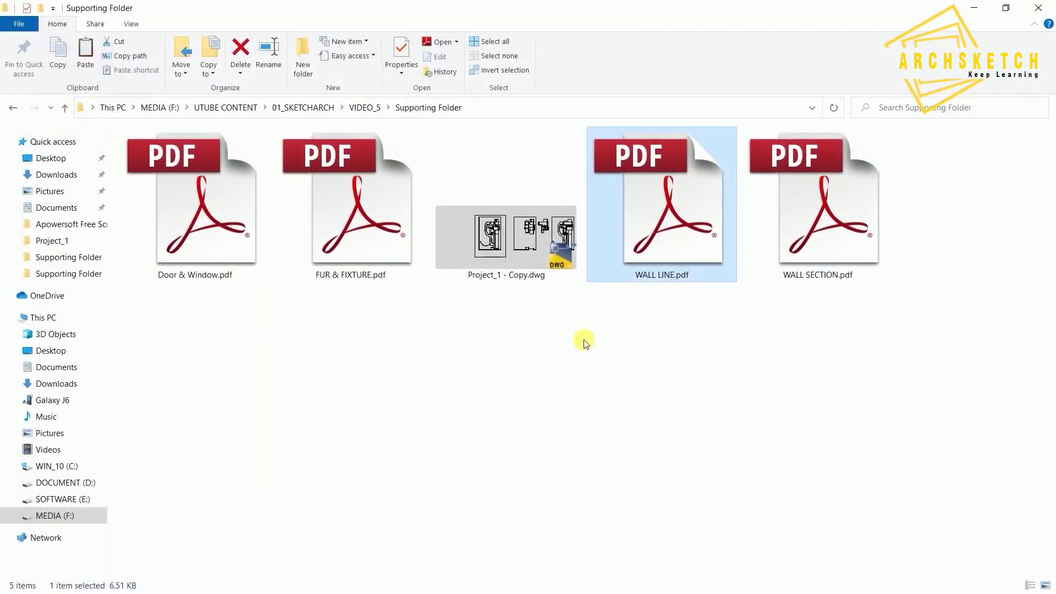
Open Door & Window.pdf and zoom in to check its WINDOW and RAILING labels
click(394, 313)
double_click(242, 235)
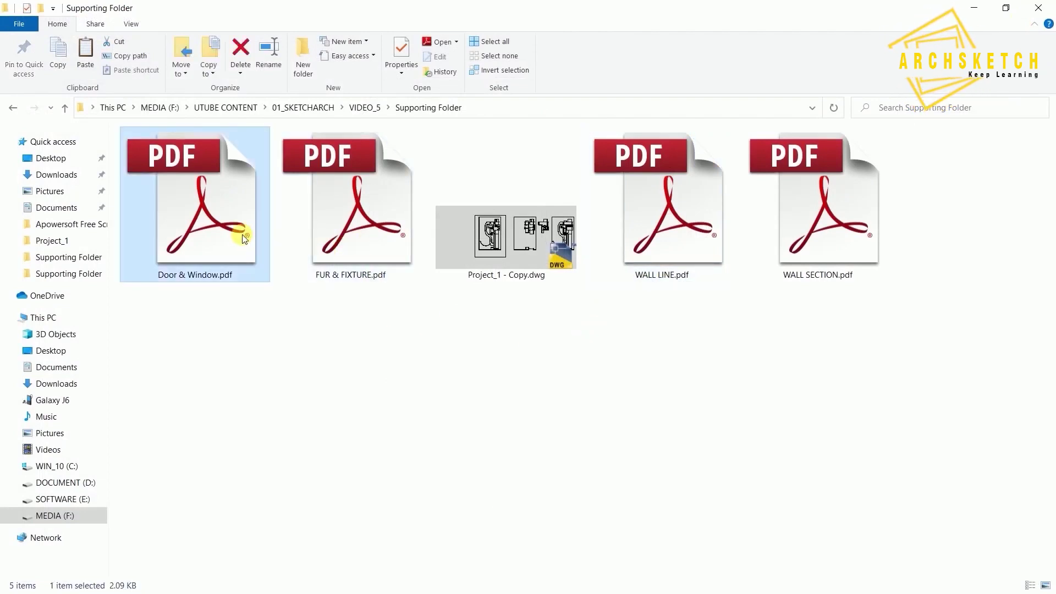
ctrl+scroll(593, 148, up, 3)
ctrl+scroll(695, 227, up, 3)
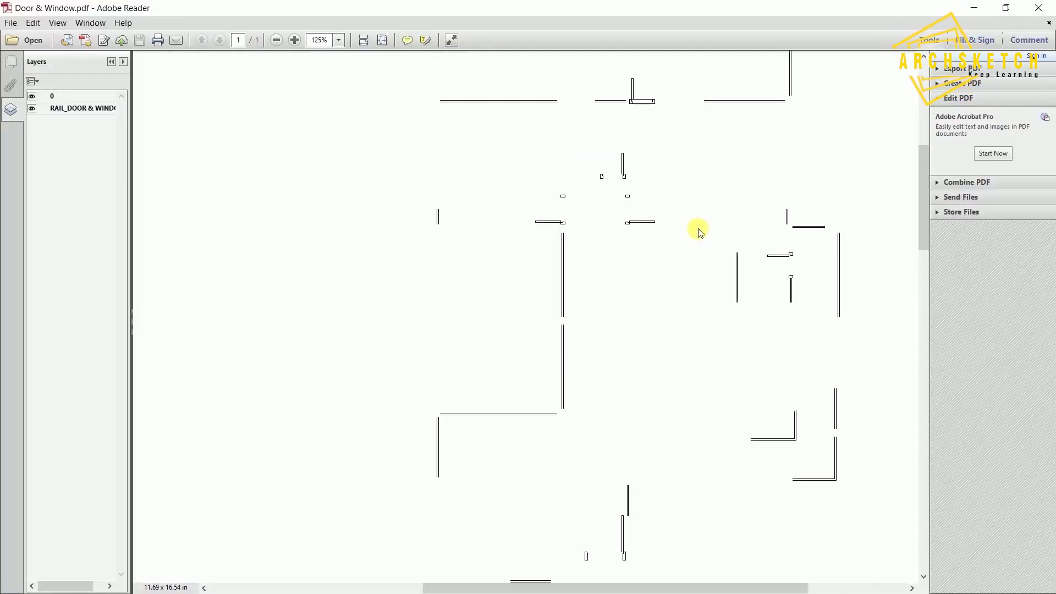
ctrl+scroll(636, 182, up, 2)
ctrl+scroll(641, 206, up, 2)
ctrl+scroll(555, 225, down, 4)
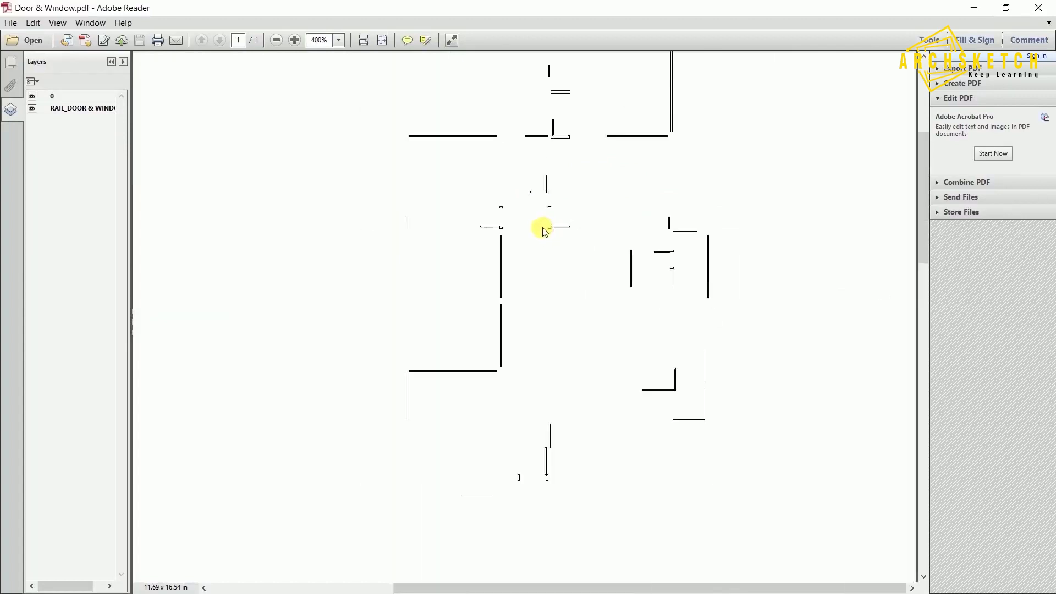
ctrl+scroll(522, 247, up, 2)
ctrl+scroll(385, 280, up, 4)
ctrl+scroll(310, 273, down, 5)
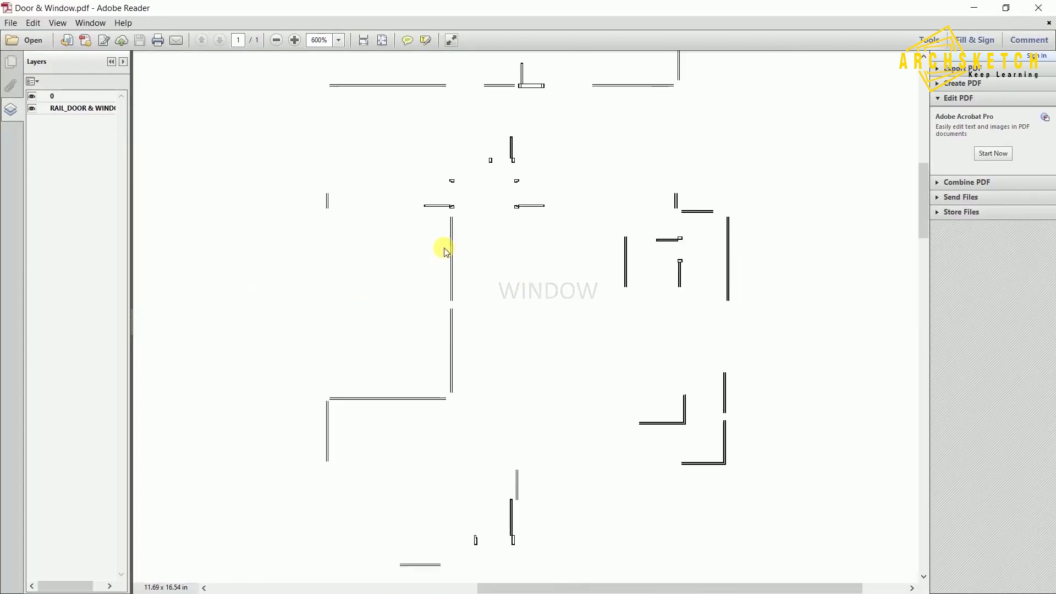
ctrl+scroll(470, 252, up, 2)
ctrl+scroll(667, 302, up, 1)
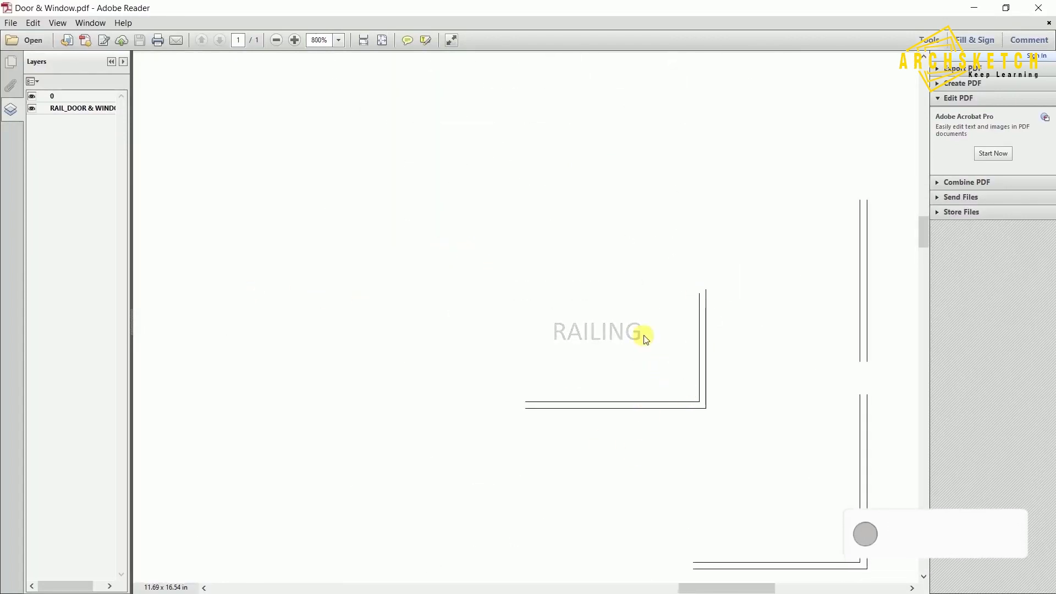
ctrl+scroll(641, 335, down, 3)
ctrl+scroll(471, 176, down, 1)
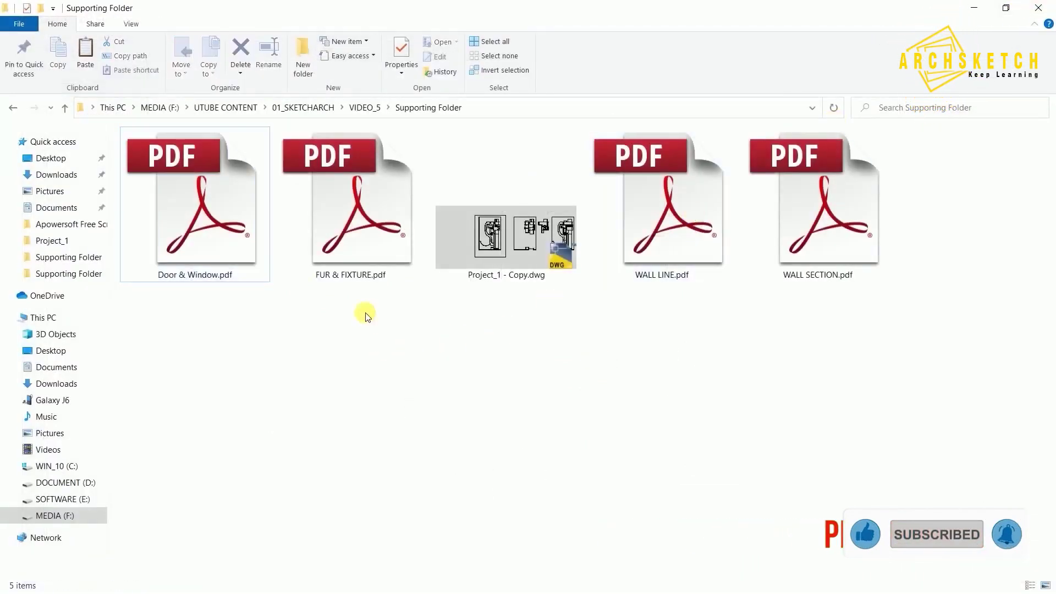
Open FUR & FIXTURE.pdf and zoom to review the furniture, fixtures and cars
double_click(354, 235)
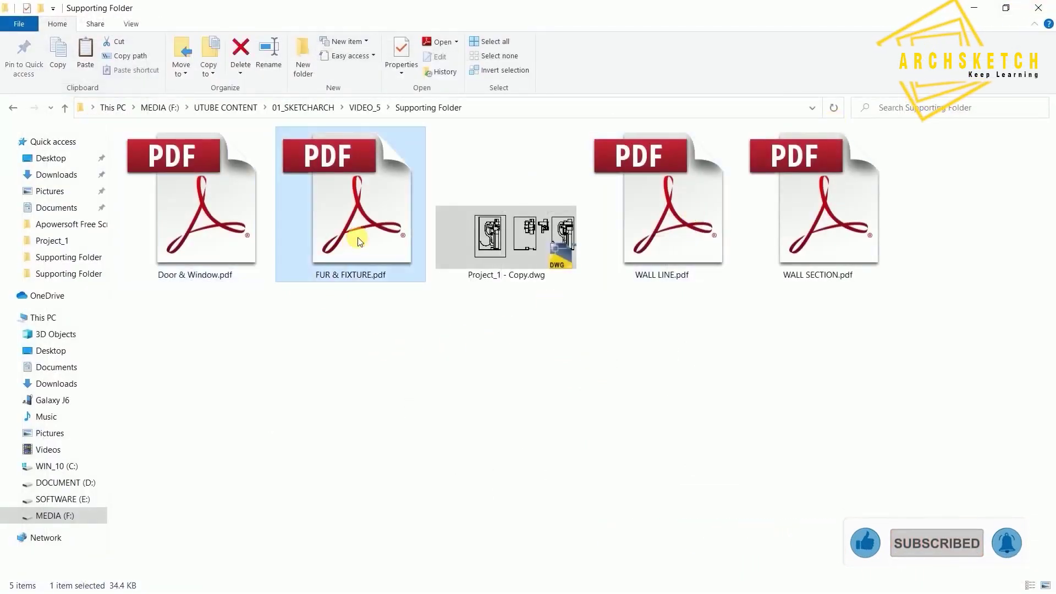
ctrl+scroll(627, 171, up, 5)
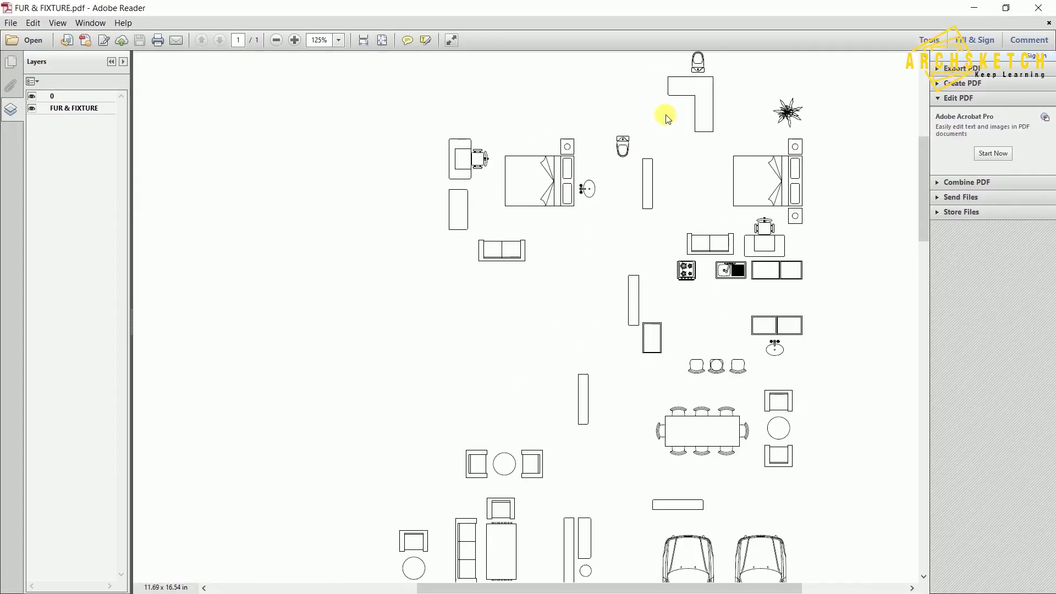
ctrl+scroll(654, 193, down, 1)
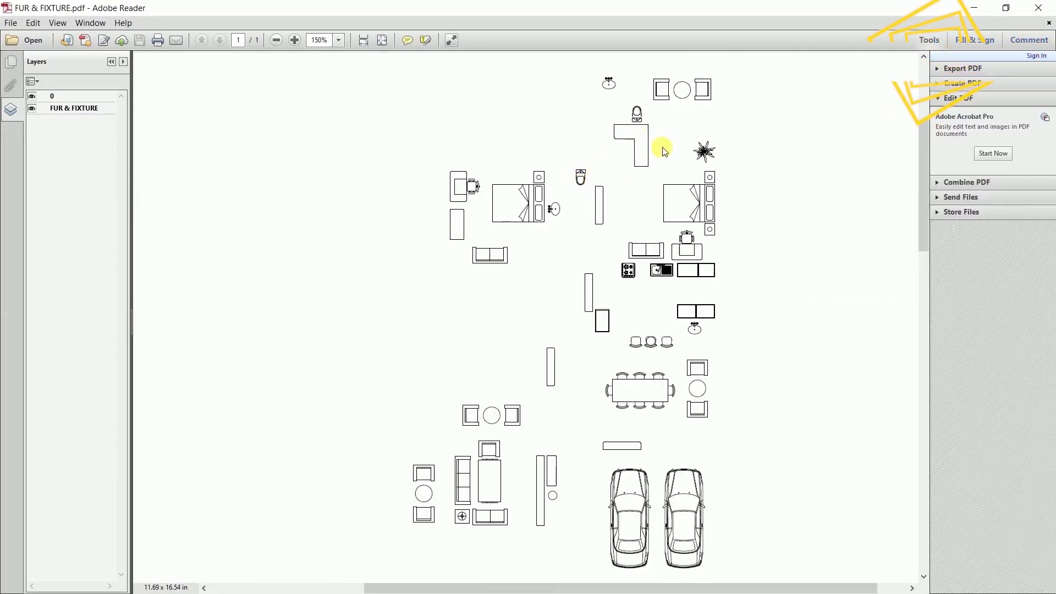